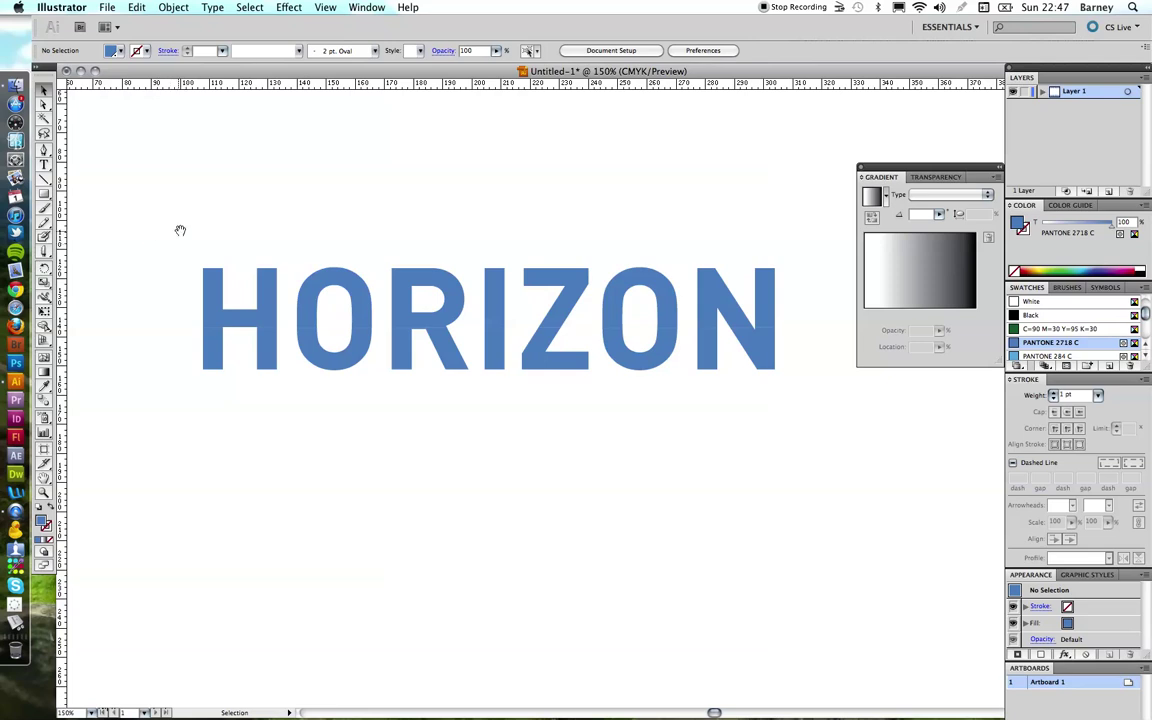
Step: Move the Gradient panel higher and check the Type menu for outline options, changing nothing
{"action": "scroll", "coordinate": [256, 204], "scroll_direction": "left", "scroll_amount": 3}
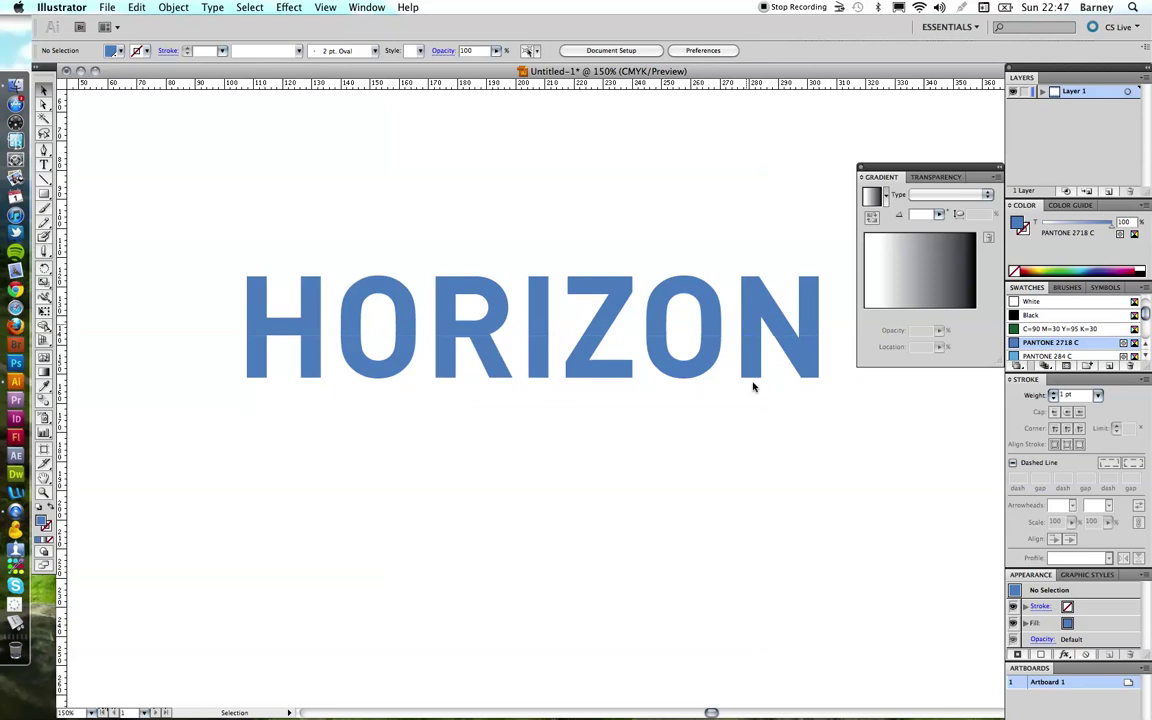
{"action": "left_click_drag", "start_coordinate": [899, 171], "coordinate": [896, 100]}
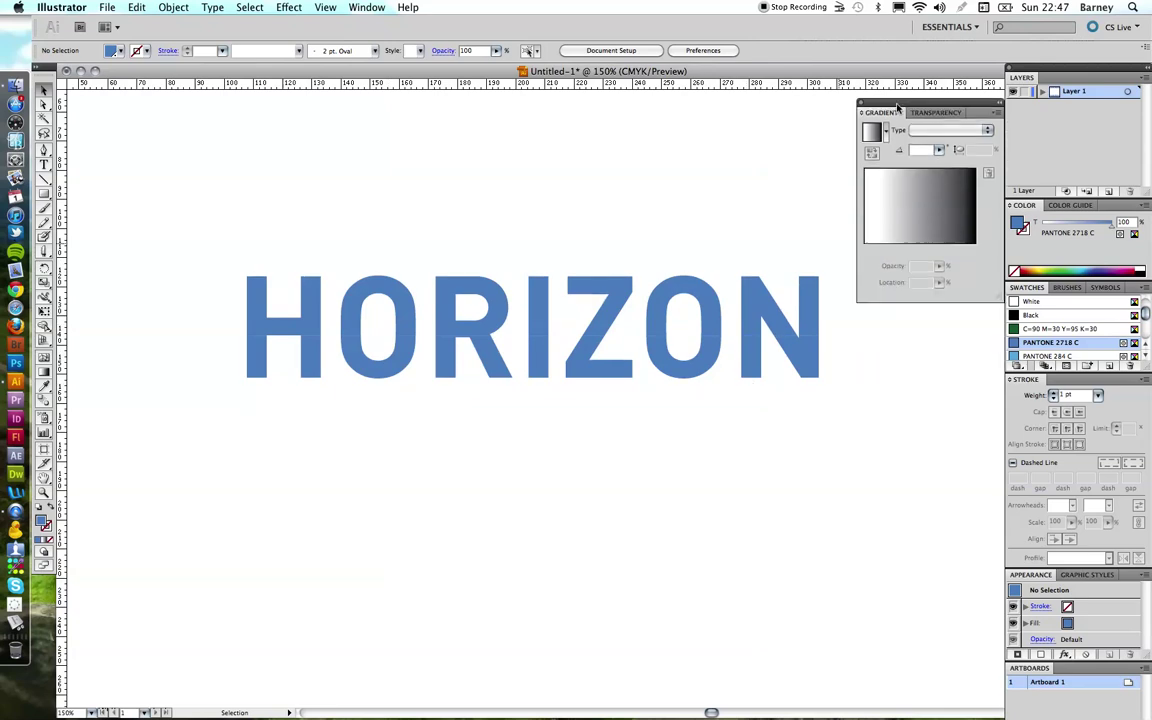
{"action": "left_click", "coordinate": [707, 334]}
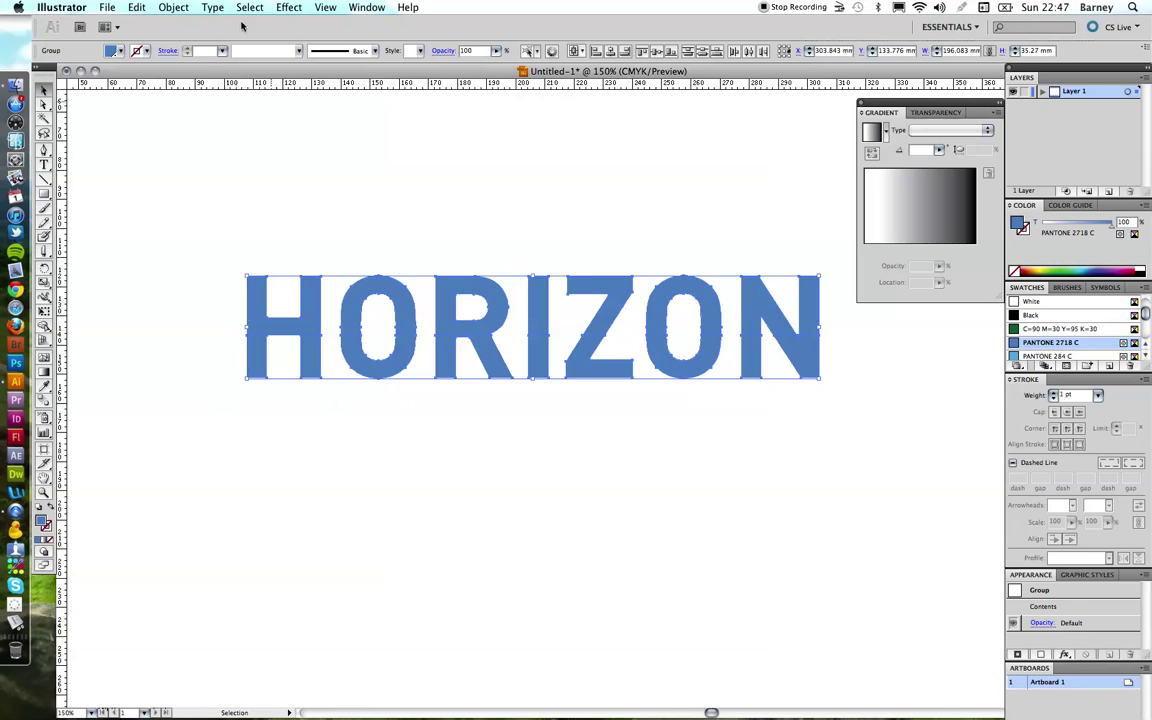
{"action": "left_click", "coordinate": [200, 8]}
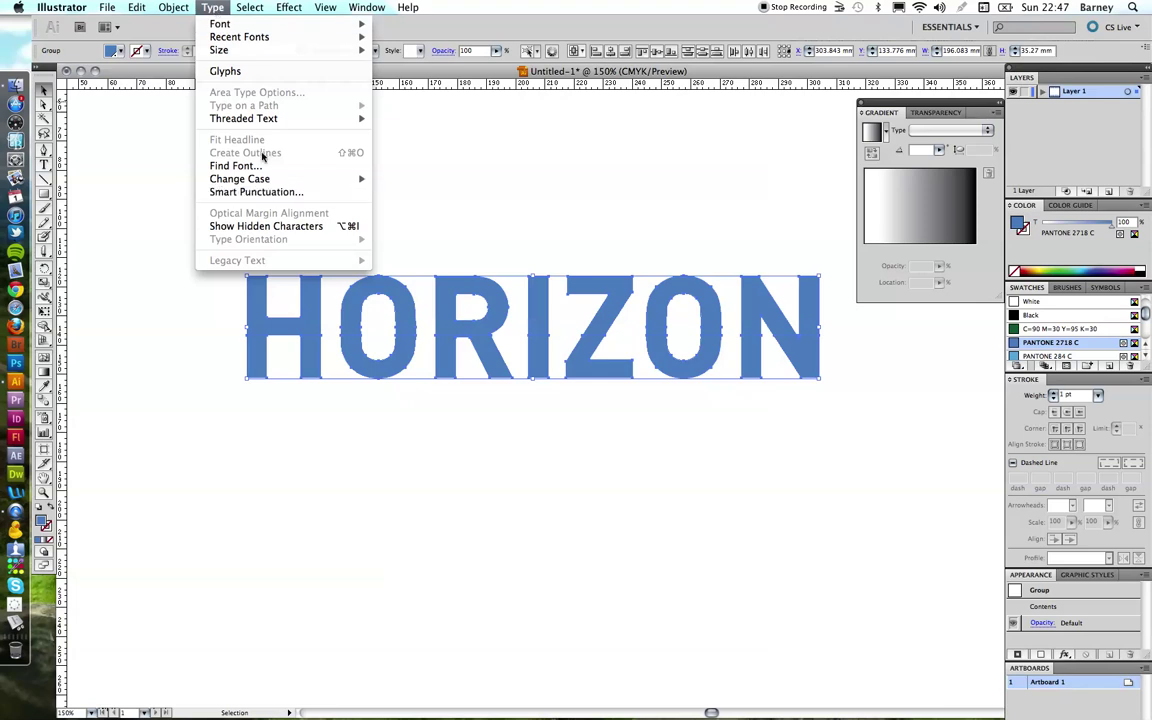
{"action": "left_click", "coordinate": [496, 220]}
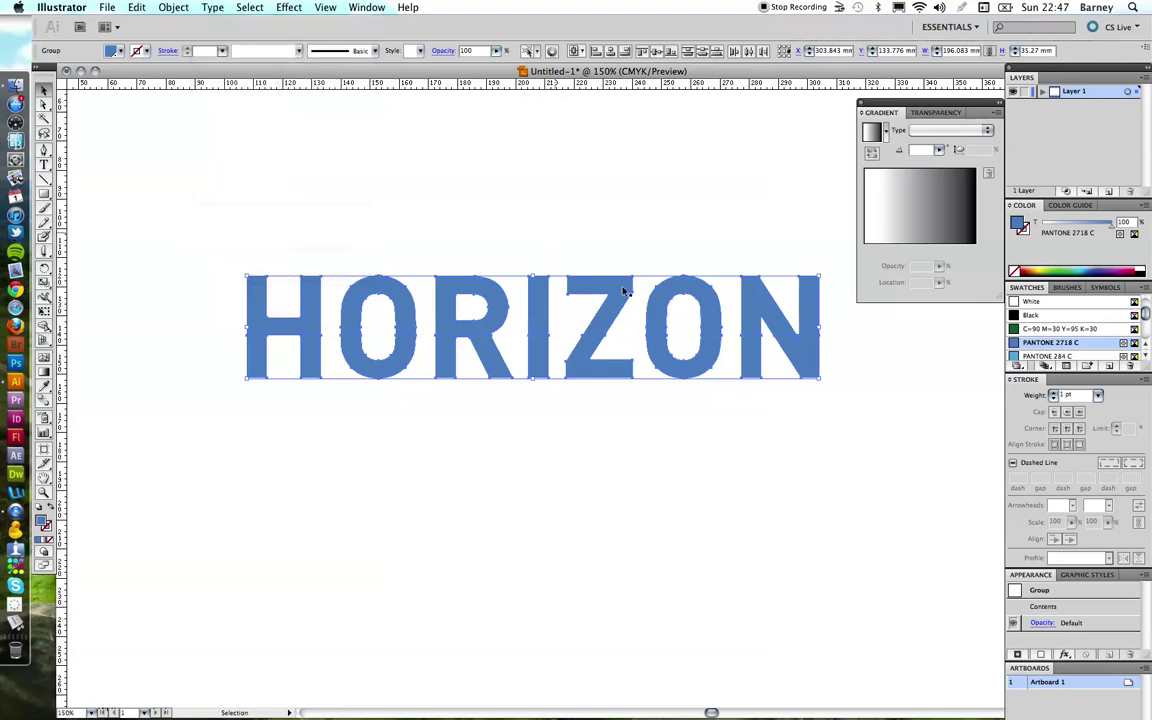
{"action": "left_click", "coordinate": [456, 369]}
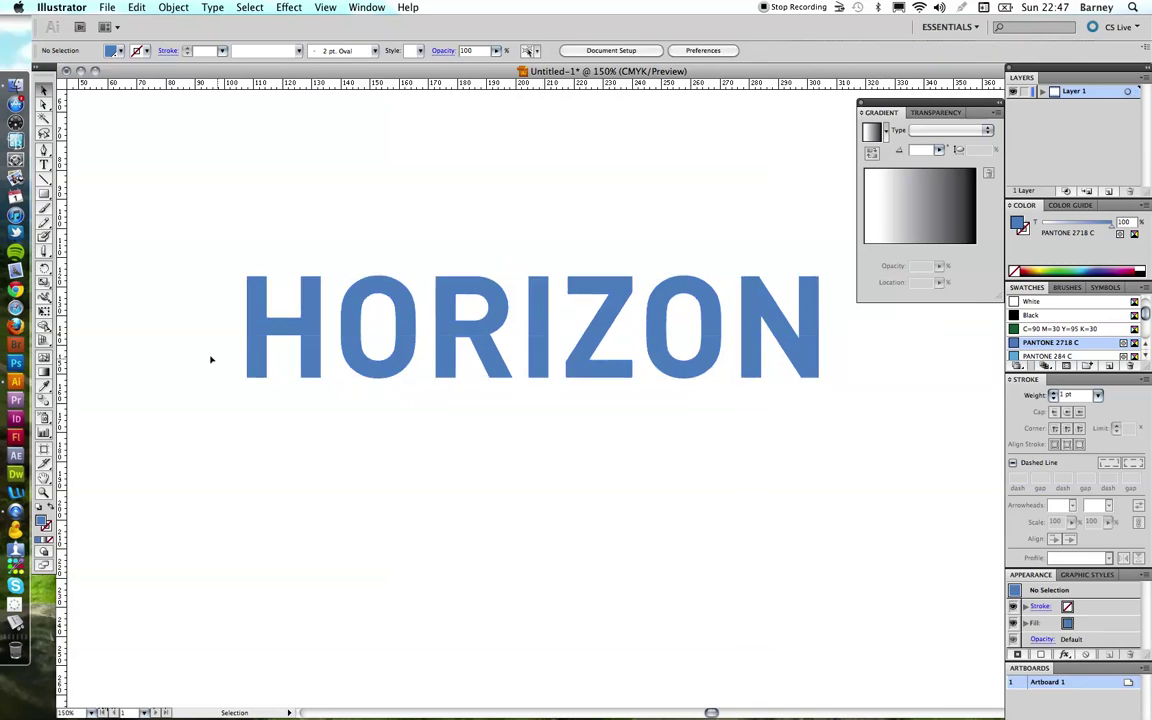
Step: Colour the lower halves of the HORIZON letters PANTONE 284 C, then clear the selection
{"action": "left_click_drag", "start_coordinate": [211, 360], "coordinate": [866, 432]}
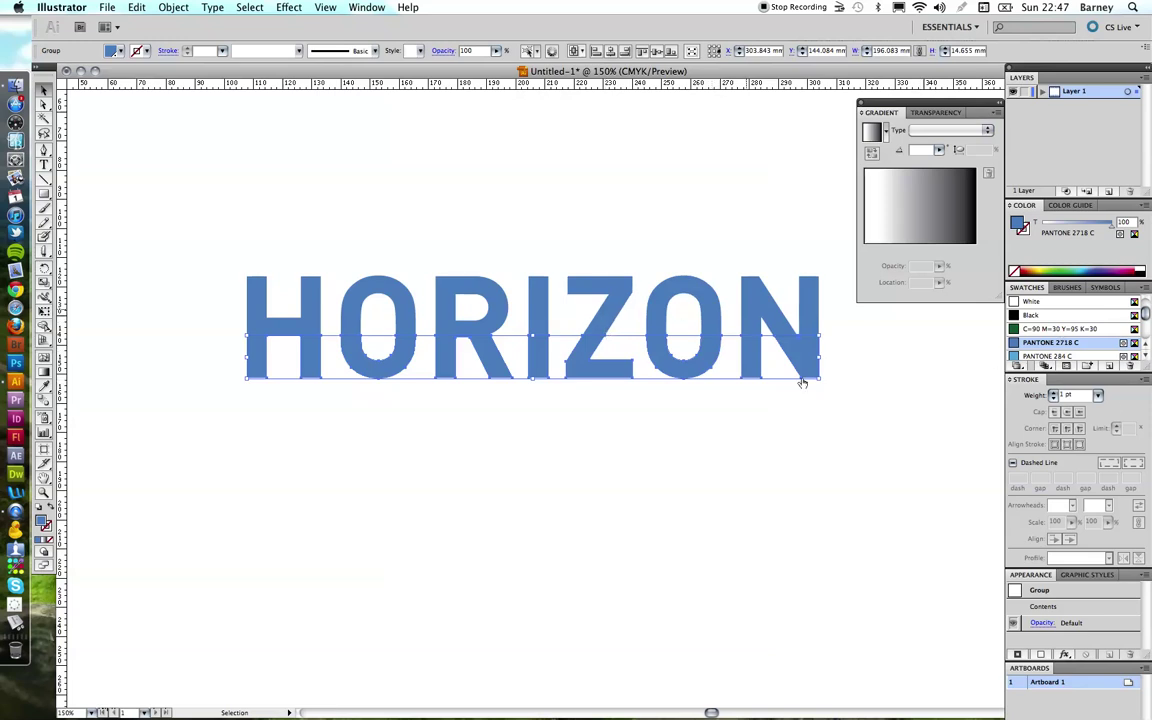
{"action": "left_click", "coordinate": [1047, 357]}
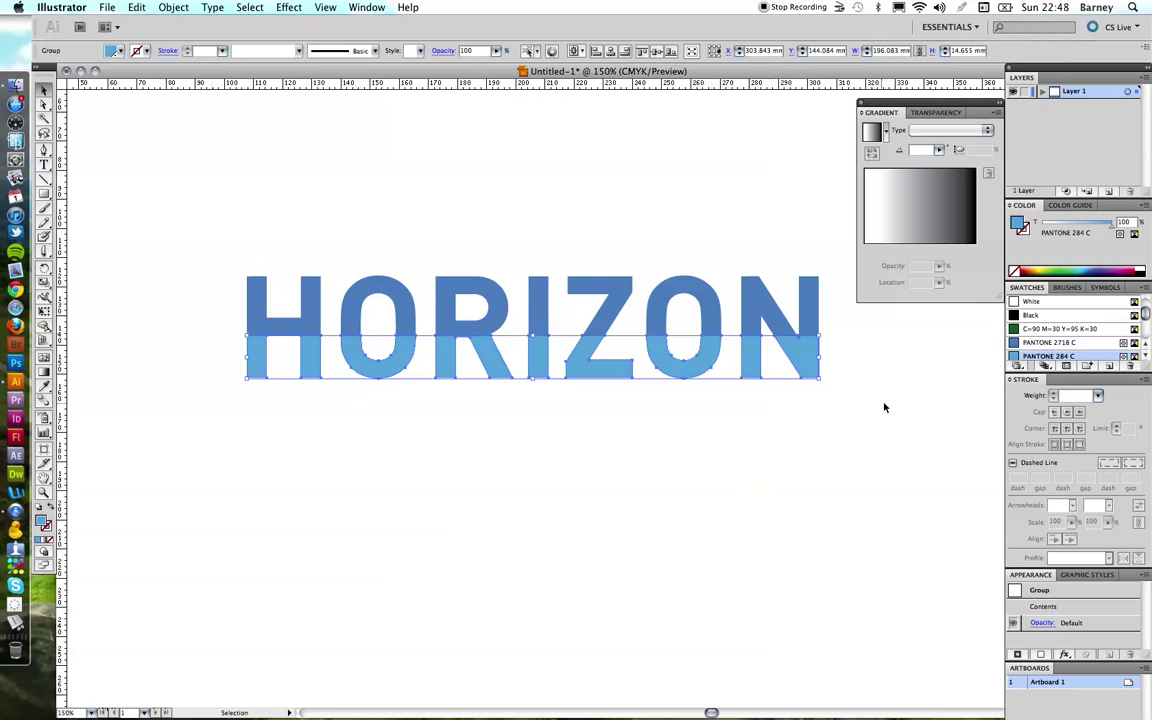
{"action": "key", "text": "super+shift+a"}
{"action": "scroll", "coordinate": [612, 460], "scroll_direction": "down", "scroll_amount": 1}
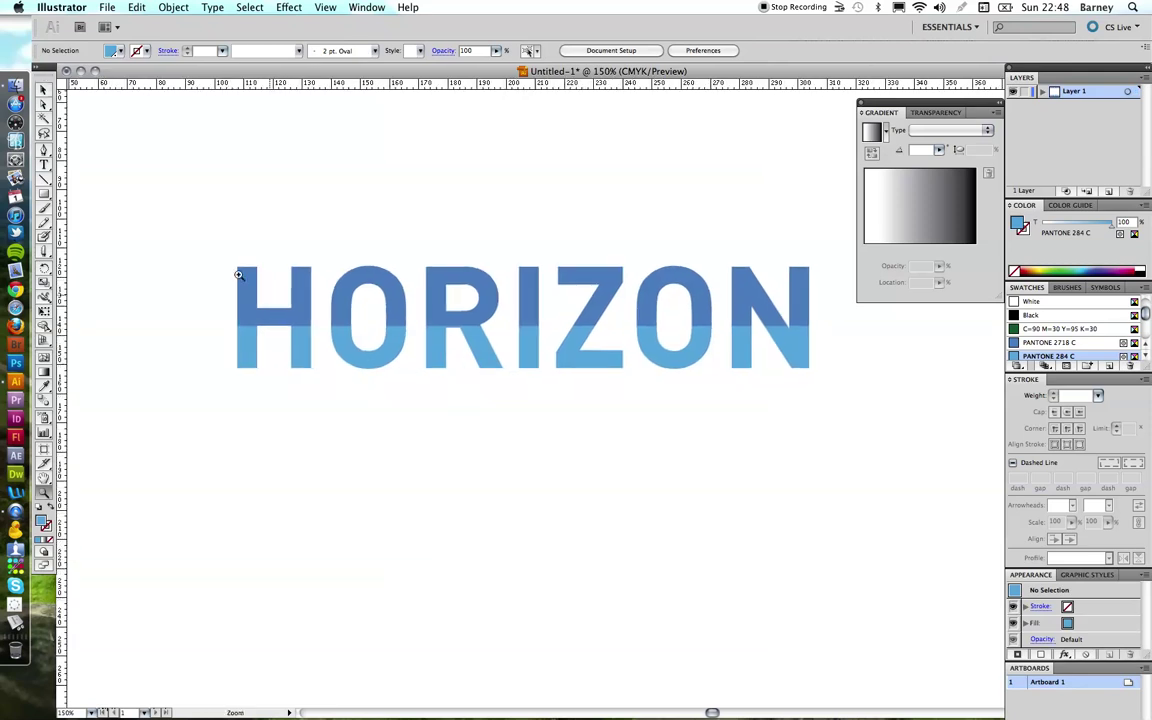
Step: Zoom in on the H and O and select the light-blue lower letter shapes
{"action": "key", "text": "z"}
{"action": "left_click_drag", "start_coordinate": [145, 185], "coordinate": [794, 486]}
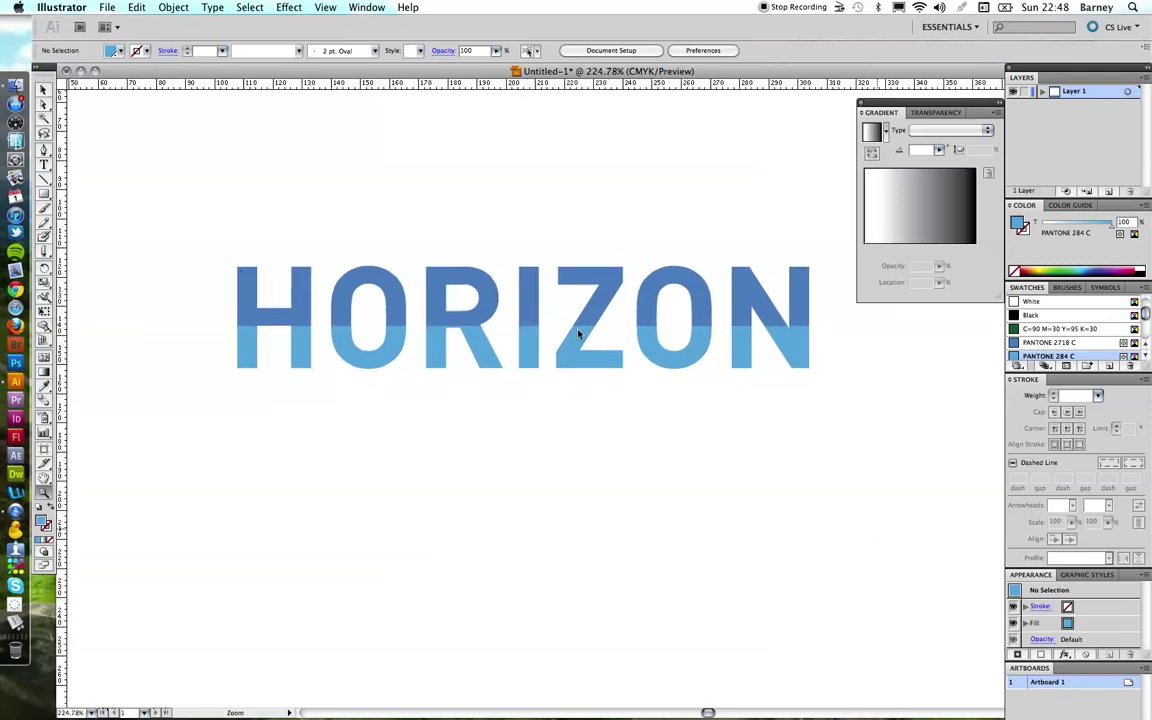
{"action": "key", "text": "v"}
{"action": "left_click_drag", "start_coordinate": [140, 356], "coordinate": [821, 412]}
{"action": "key", "text": "z"}
{"action": "left_click", "coordinate": [231, 329], "text": "alt"}
{"action": "left_click_drag", "start_coordinate": [147, 206], "coordinate": [532, 540]}
{"action": "key", "text": "v"}
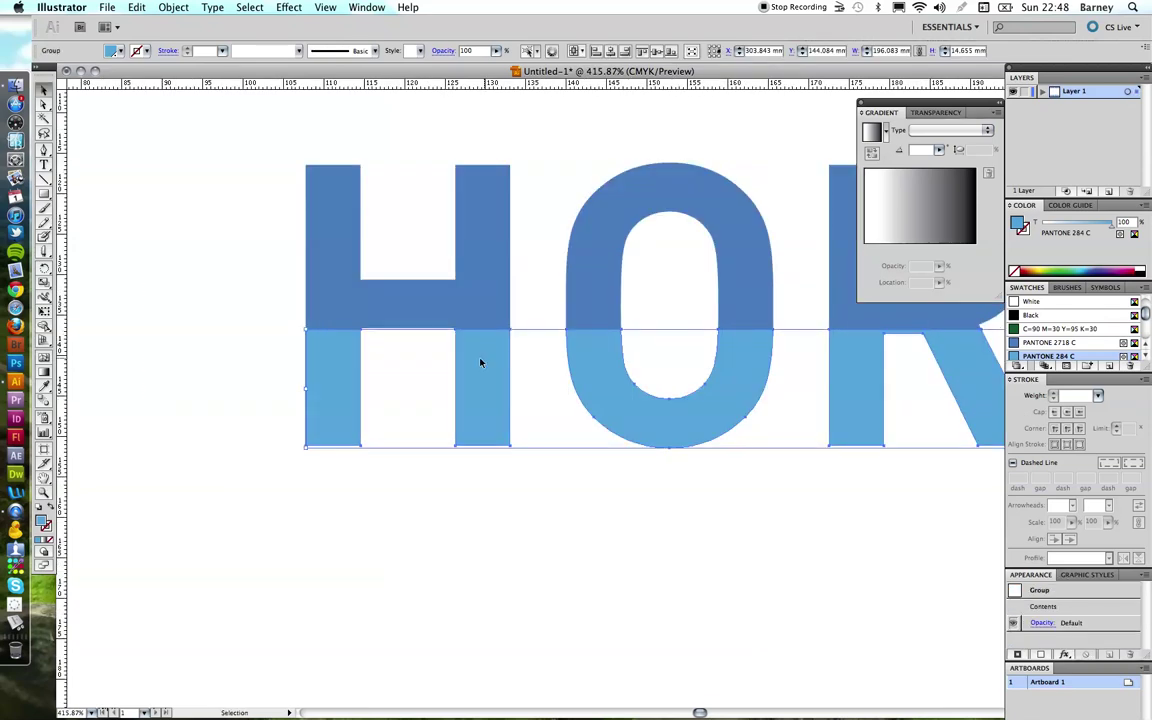
Step: Nudge the lower letter halves a few millimetres right, then zoom out to the whole word
{"action": "left_click_drag", "start_coordinate": [481, 362], "coordinate": [497, 362]}
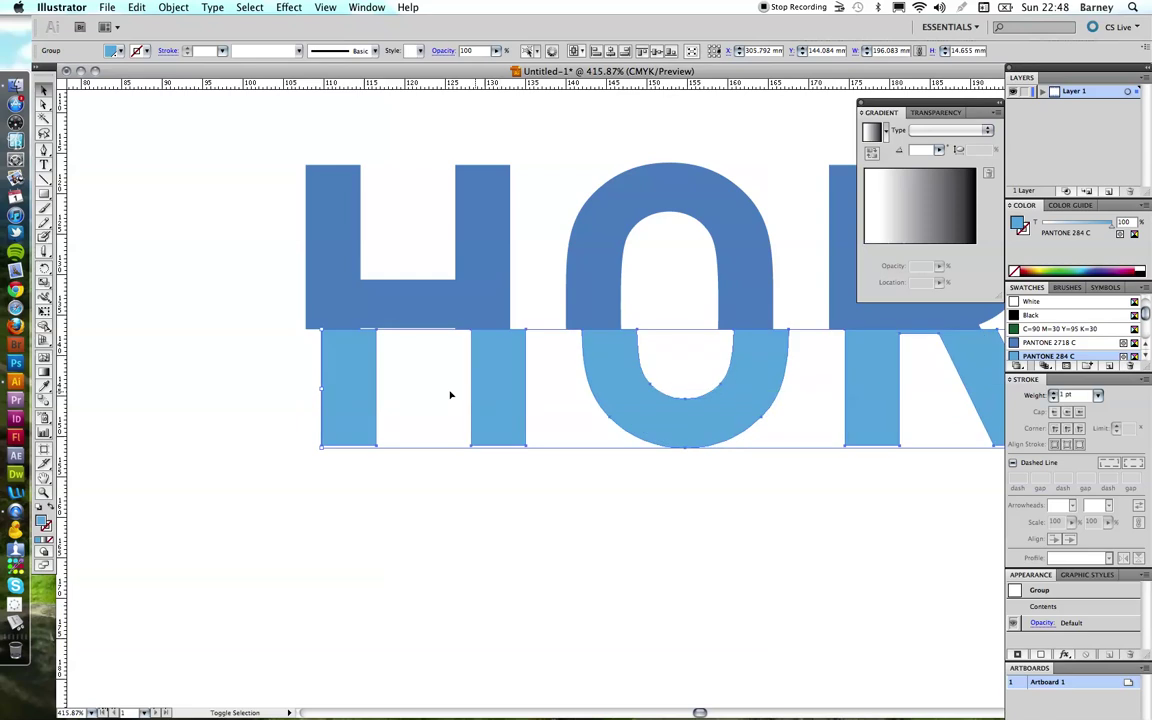
{"action": "left_click_drag", "start_coordinate": [365, 360], "coordinate": [378, 359]}
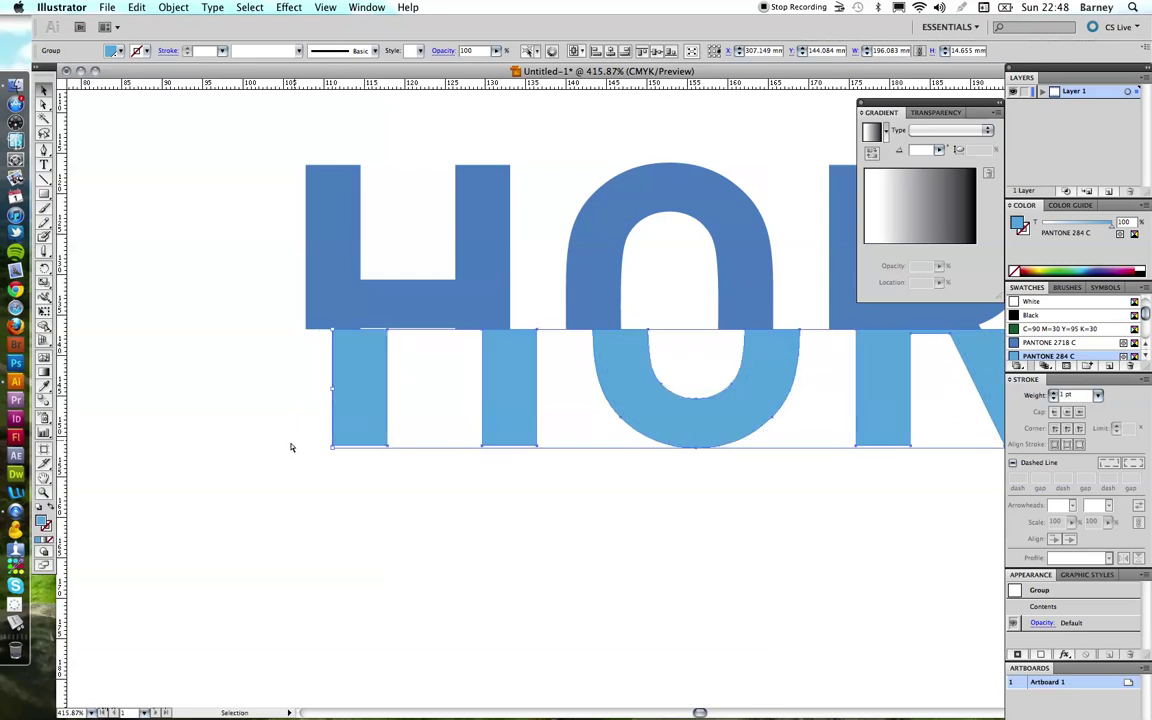
{"action": "key", "text": "a"}
{"action": "key", "text": "super+shift+b"}
{"action": "key", "text": "super+0"}
{"action": "key", "text": "v"}
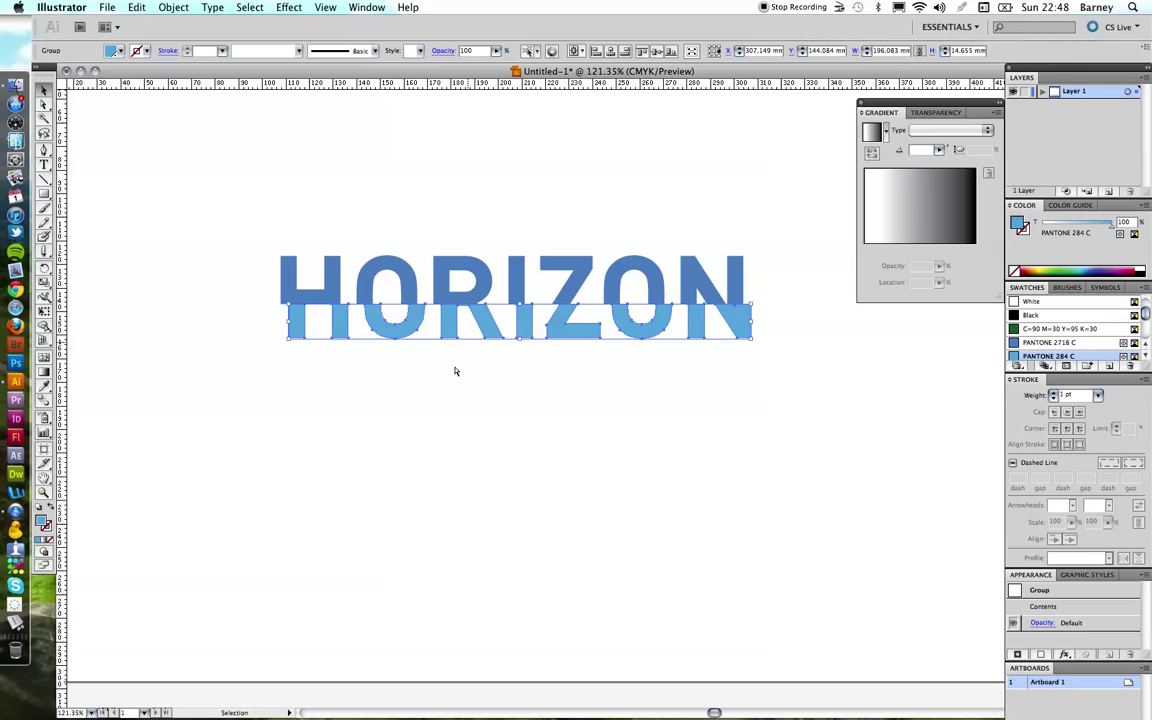
Step: Draw a rectangle of about 199.4 × 14.4 mm across the lower half of HORIZON
{"action": "key", "text": "a"}
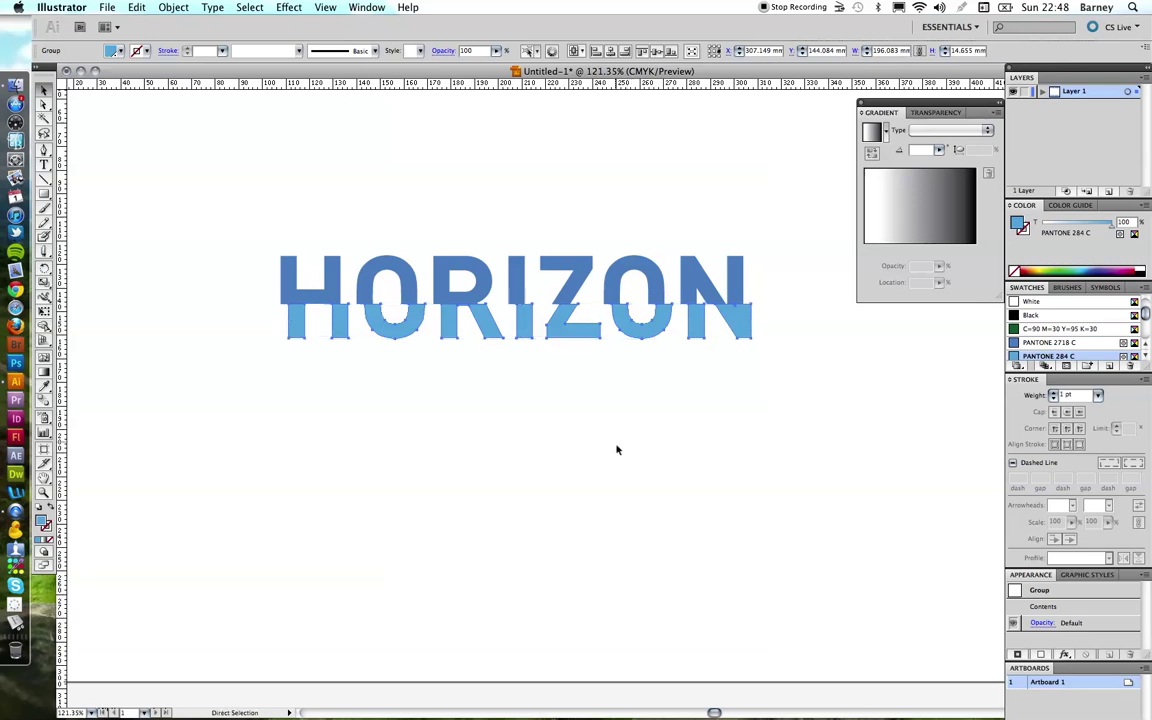
{"action": "key", "text": "v"}
{"action": "left_click", "coordinate": [280, 337]}
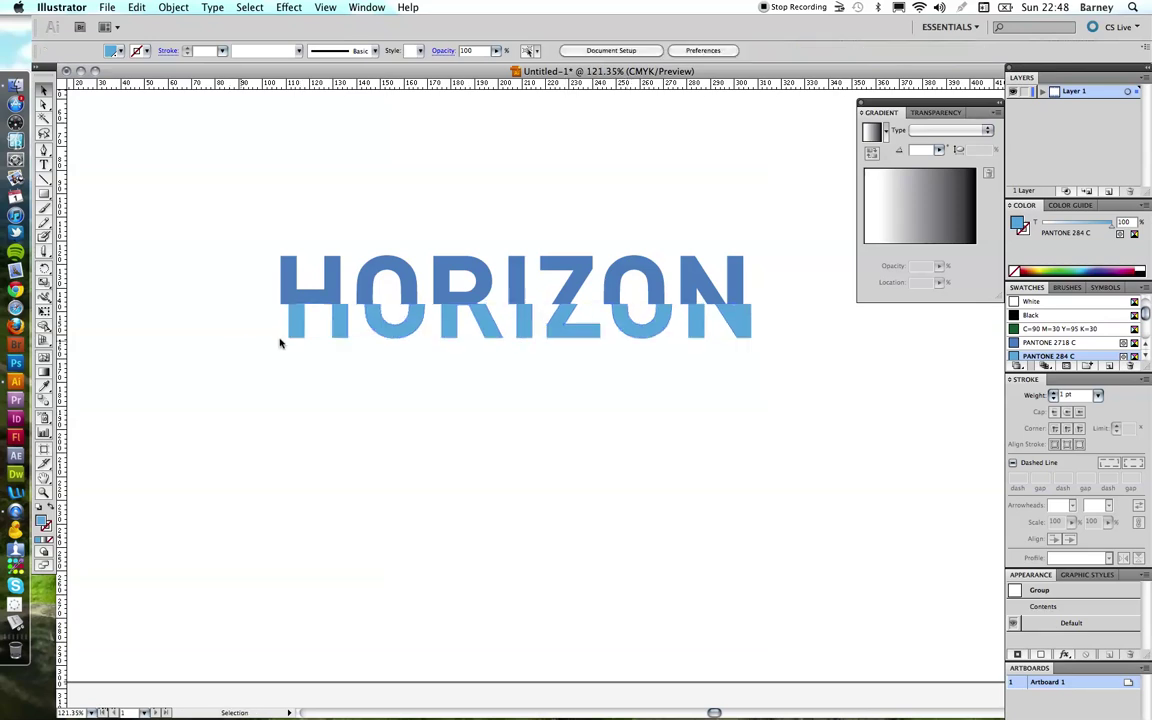
{"action": "left_click", "coordinate": [43, 193]}
{"action": "key", "text": "v"}
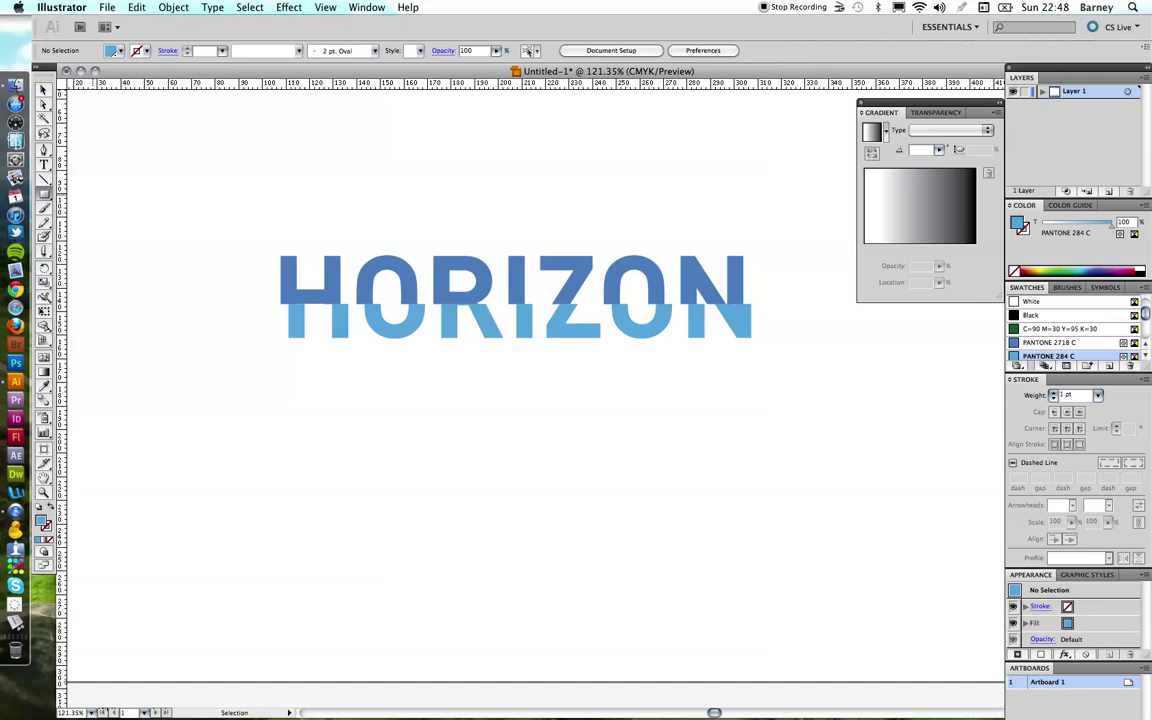
{"action": "key", "text": "m"}
{"action": "left_click_drag", "start_coordinate": [281, 302], "coordinate": [751, 337]}
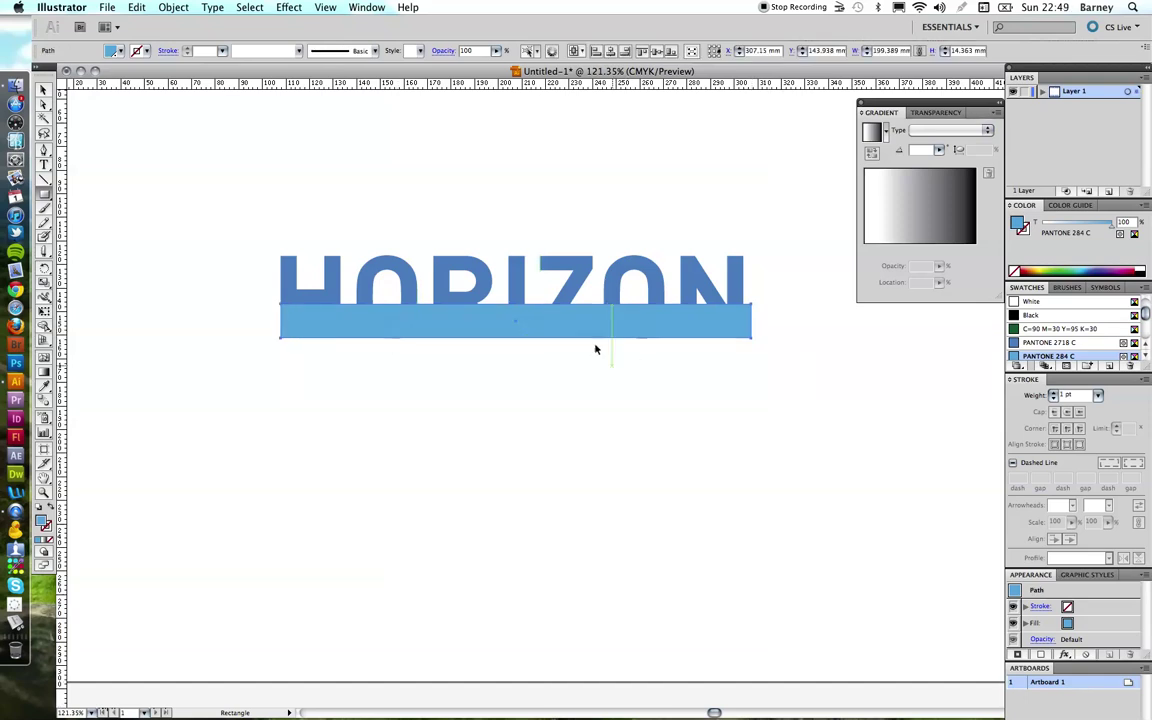
{"action": "key", "text": "v"}
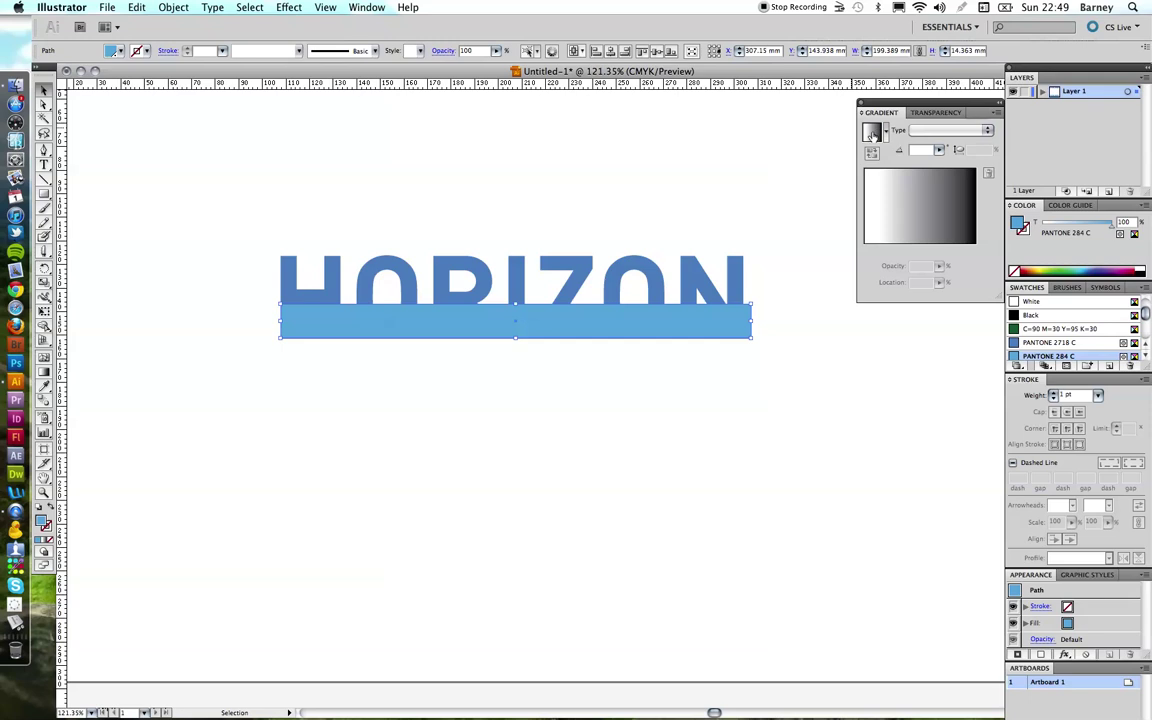
Step: Give the rectangle a white-to-black gradient, stretch it to about 17.9 mm tall, and select it with the letters
{"action": "left_click", "coordinate": [875, 132]}
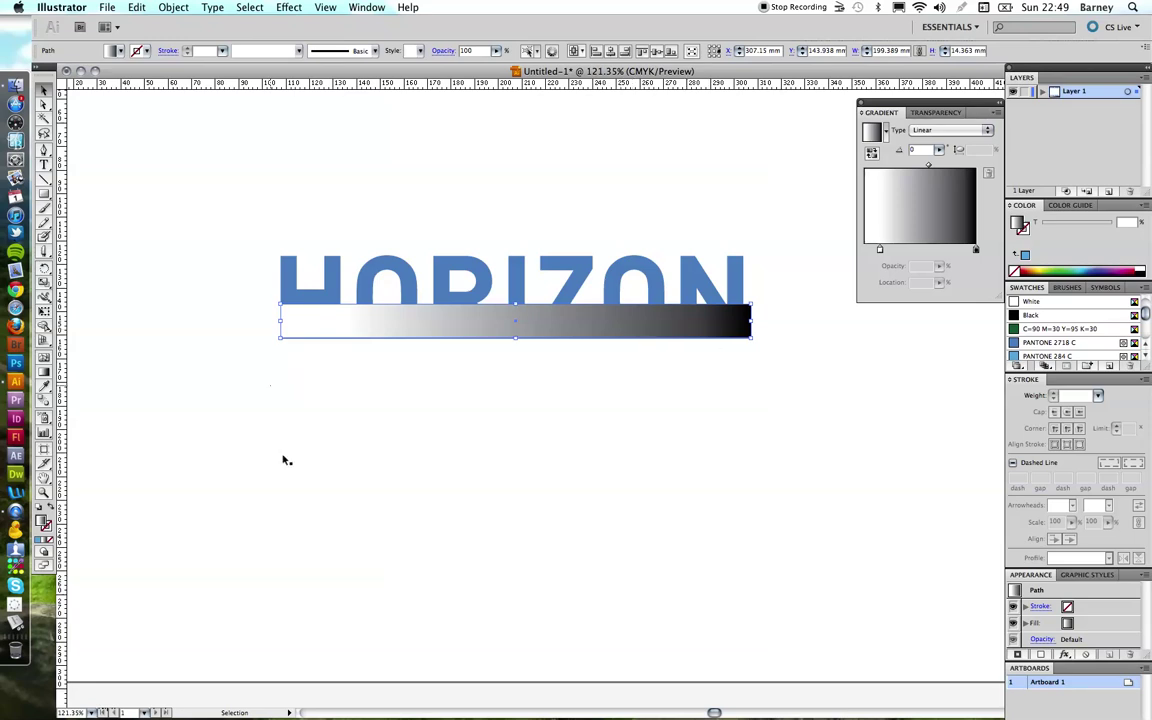
{"action": "left_click", "coordinate": [261, 381]}
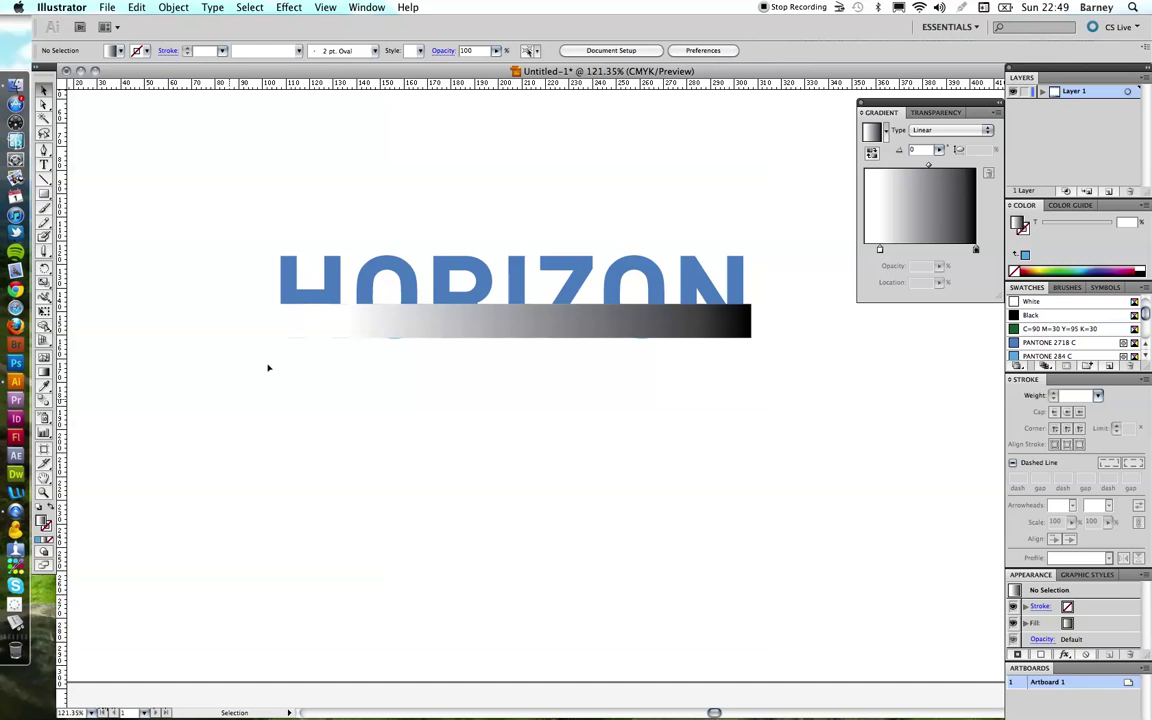
{"action": "left_click", "coordinate": [480, 336]}
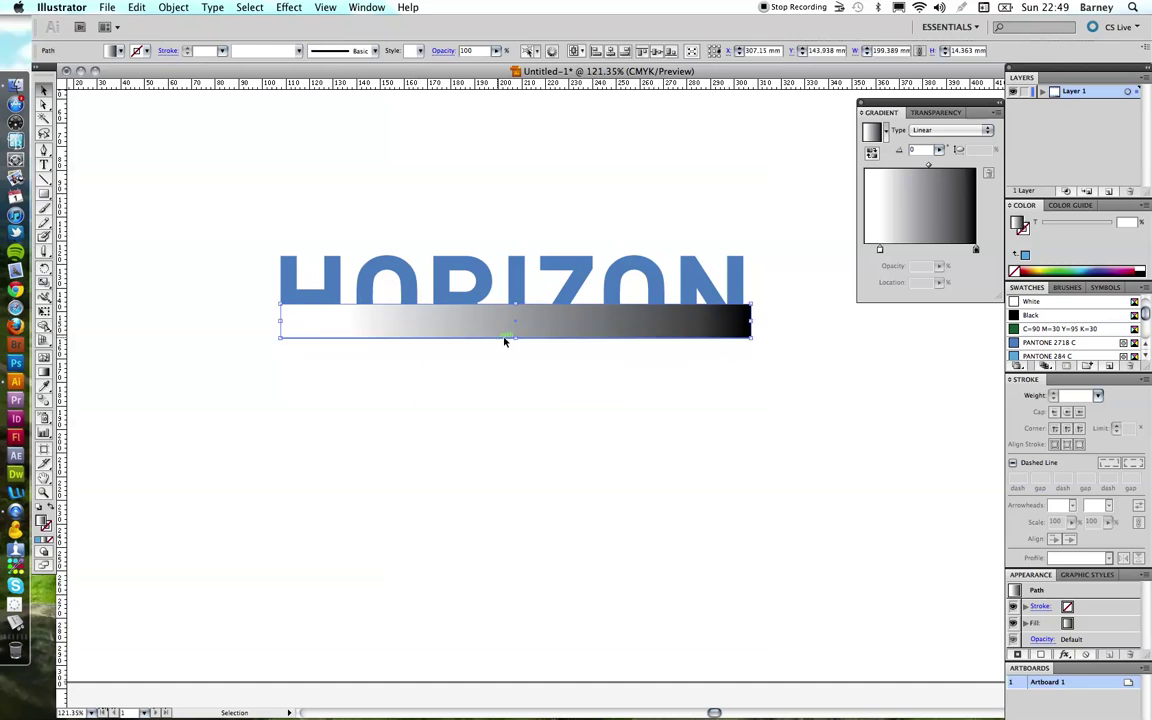
{"action": "left_click_drag", "start_coordinate": [517, 342], "coordinate": [516, 347]}
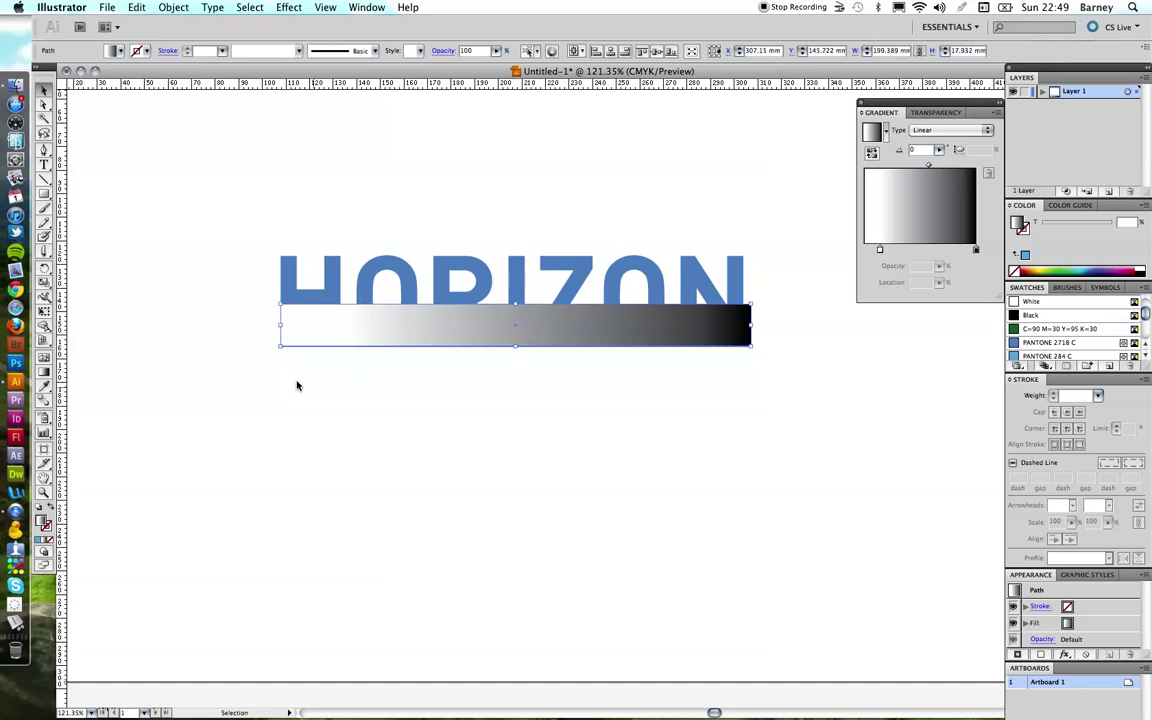
{"action": "left_click_drag", "start_coordinate": [234, 378], "coordinate": [787, 334]}
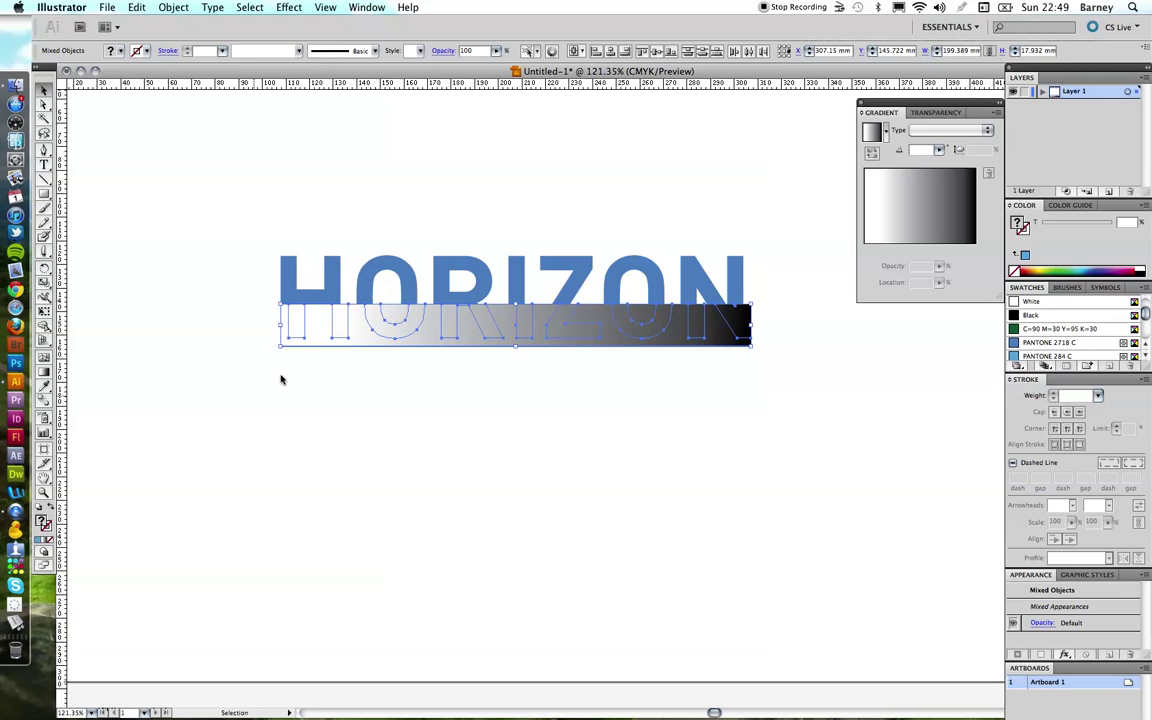
Step: Apply Make Opacity Mask to the lower letters and the gradient rectangle
{"action": "left_click_drag", "start_coordinate": [243, 397], "coordinate": [731, 333]}
{"action": "left_click", "coordinate": [933, 112]}
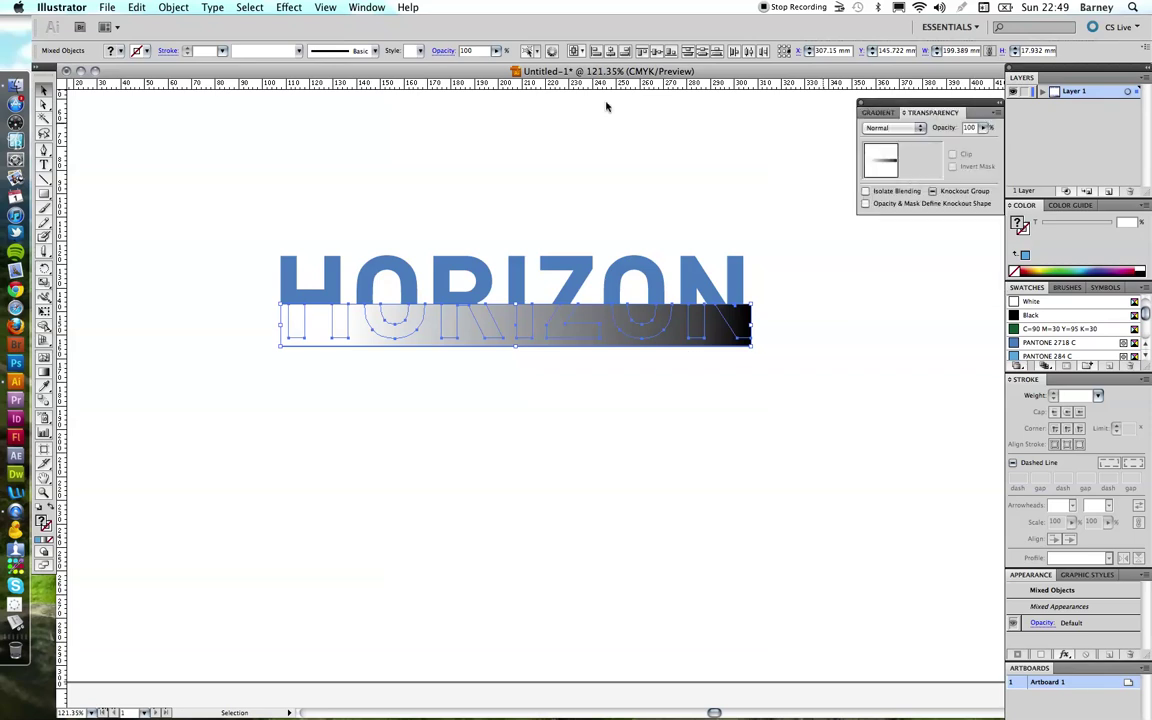
{"action": "left_click", "coordinate": [367, 8]}
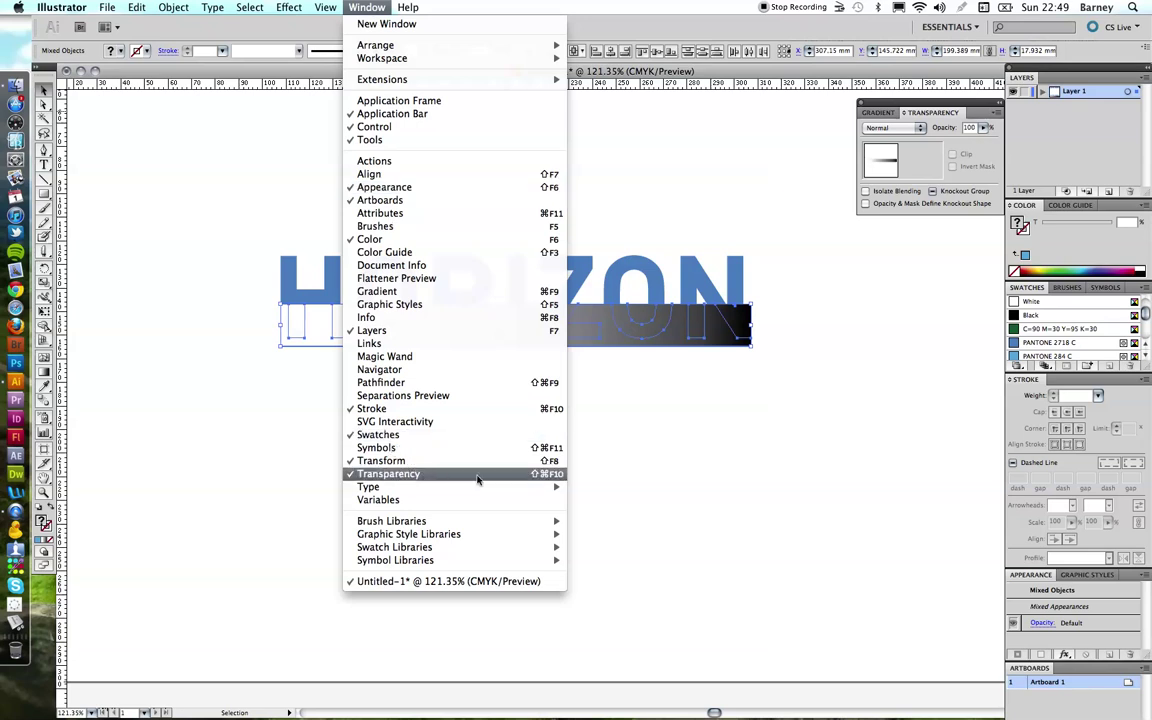
{"action": "left_click", "coordinate": [837, 105]}
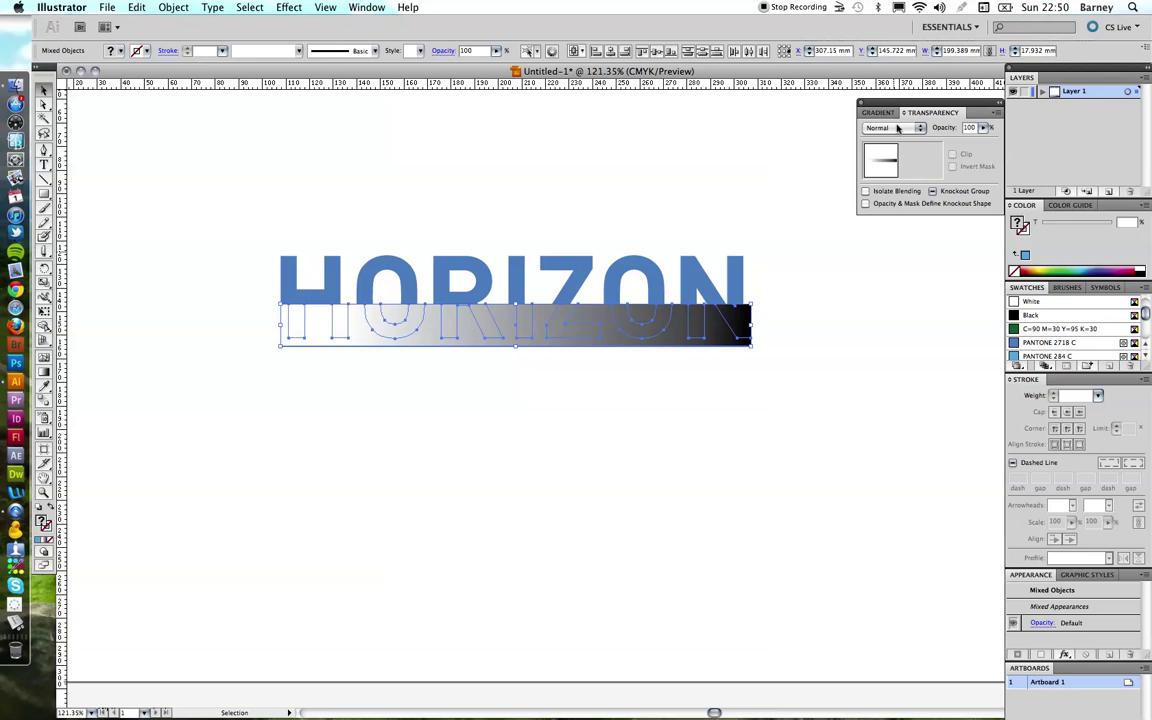
{"action": "left_click", "coordinate": [998, 115]}
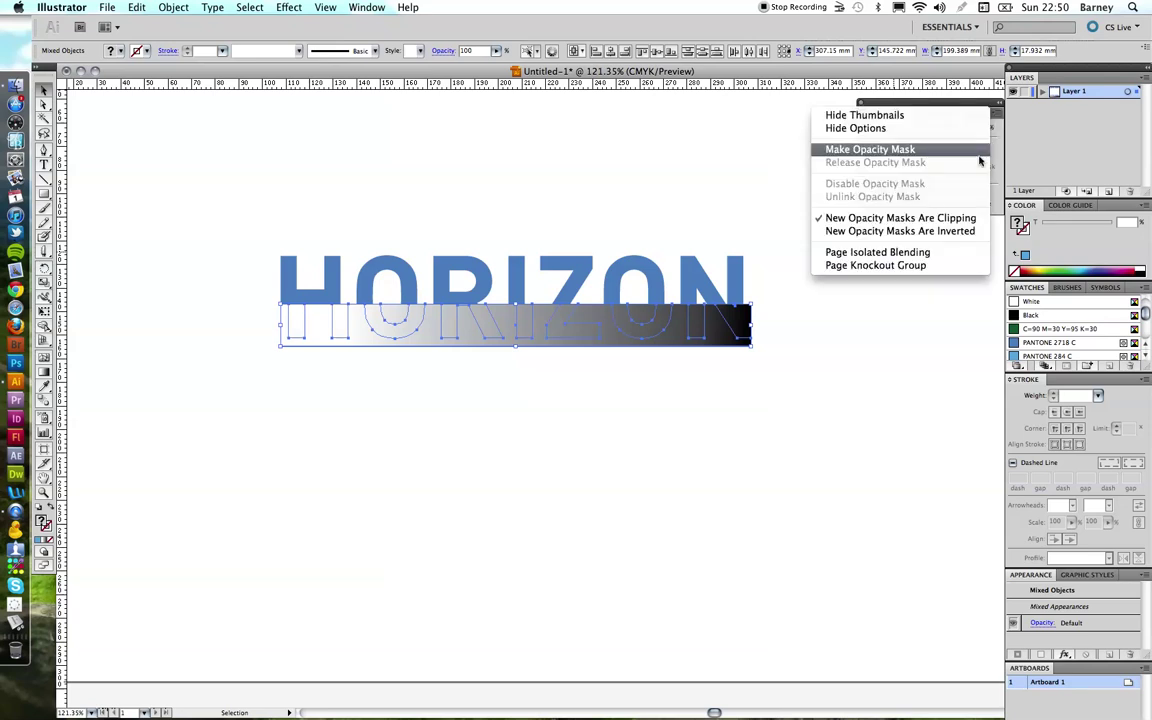
{"action": "left_click", "coordinate": [1008, 127]}
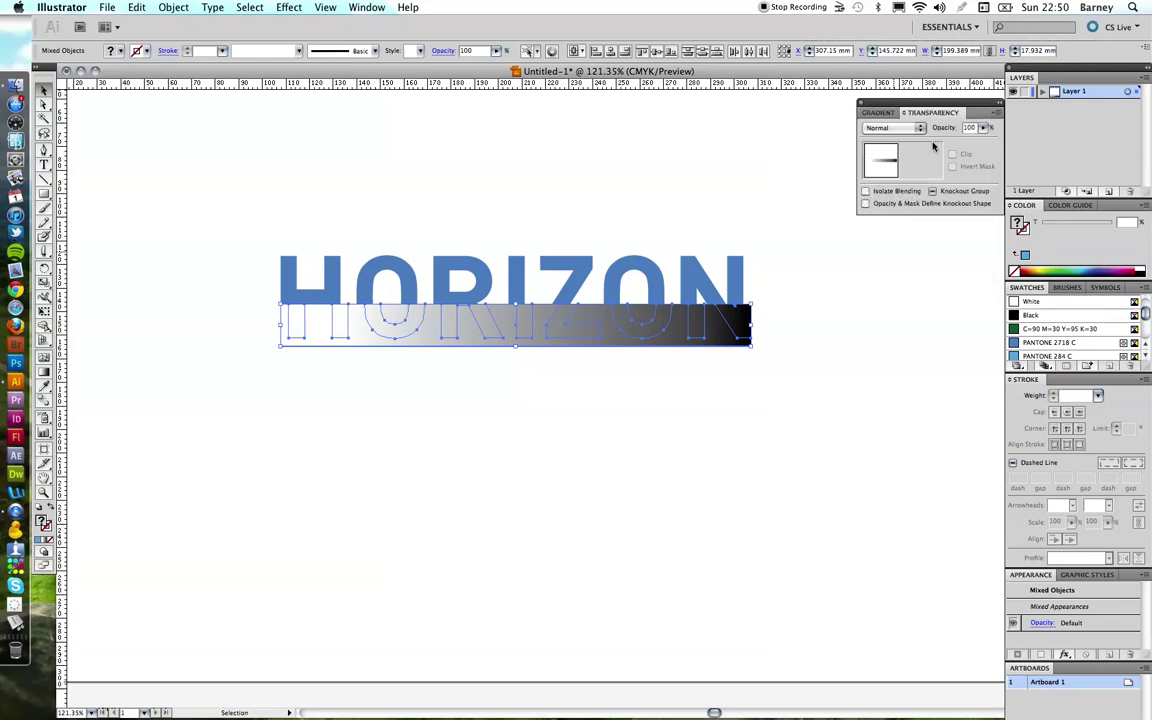
{"action": "left_click", "coordinate": [996, 117]}
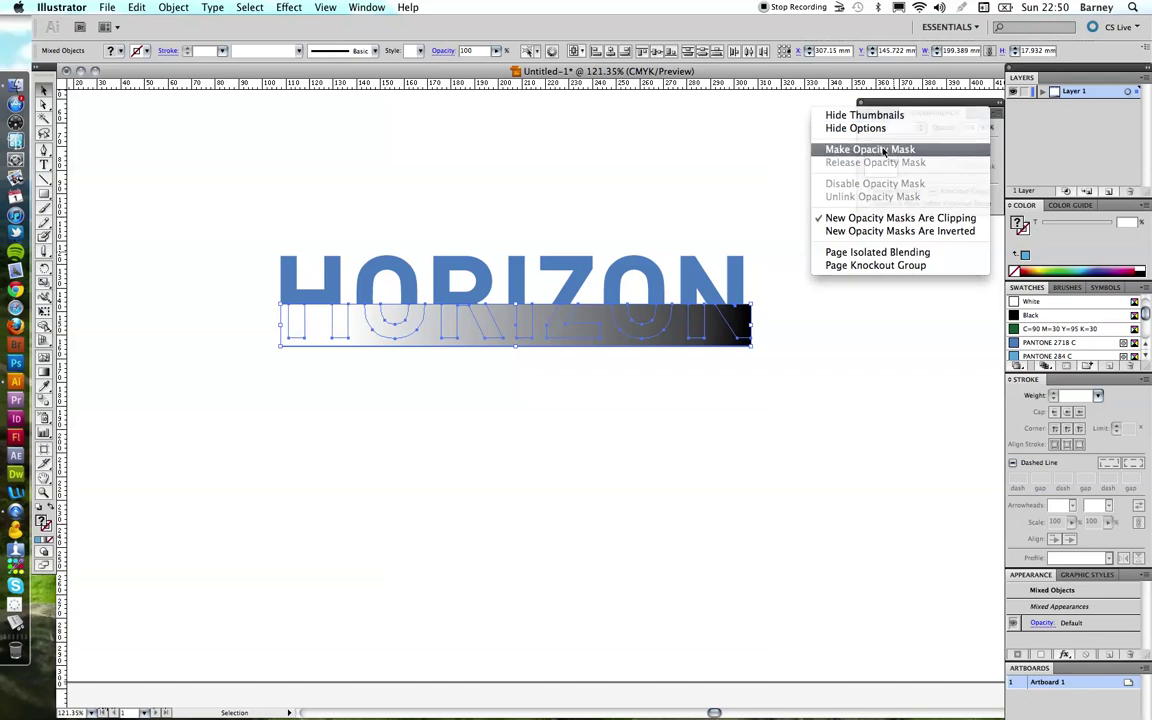
{"action": "left_click", "coordinate": [868, 149]}
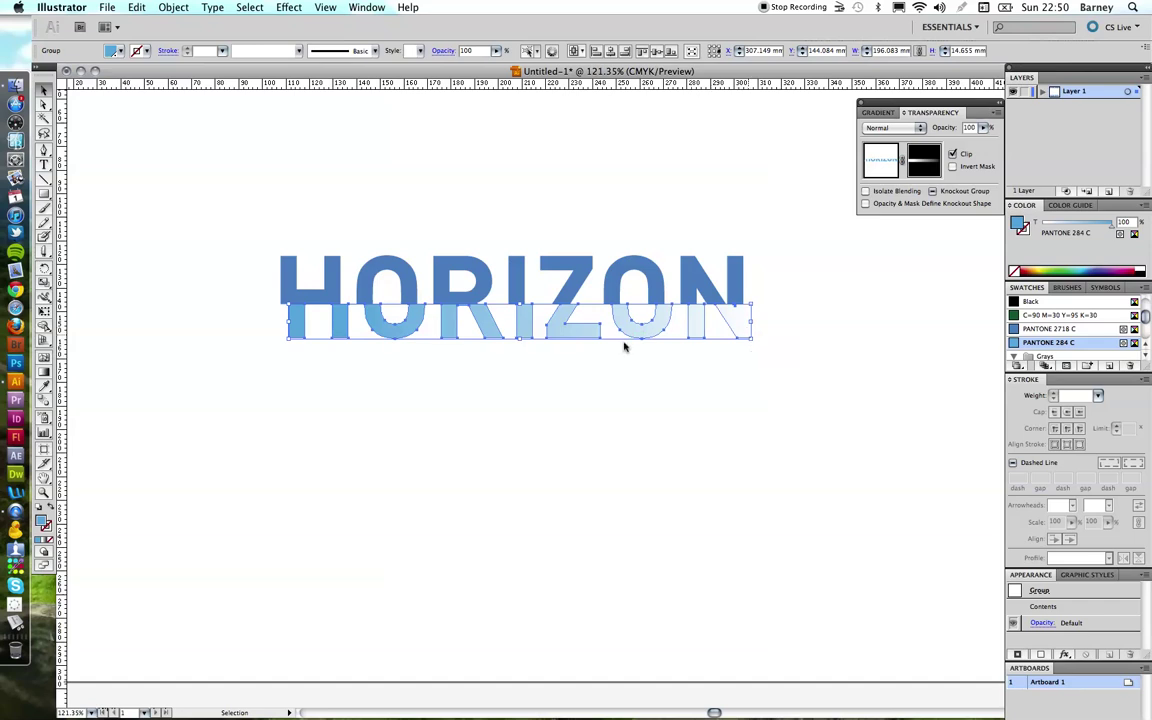
{"action": "left_click", "coordinate": [702, 473]}
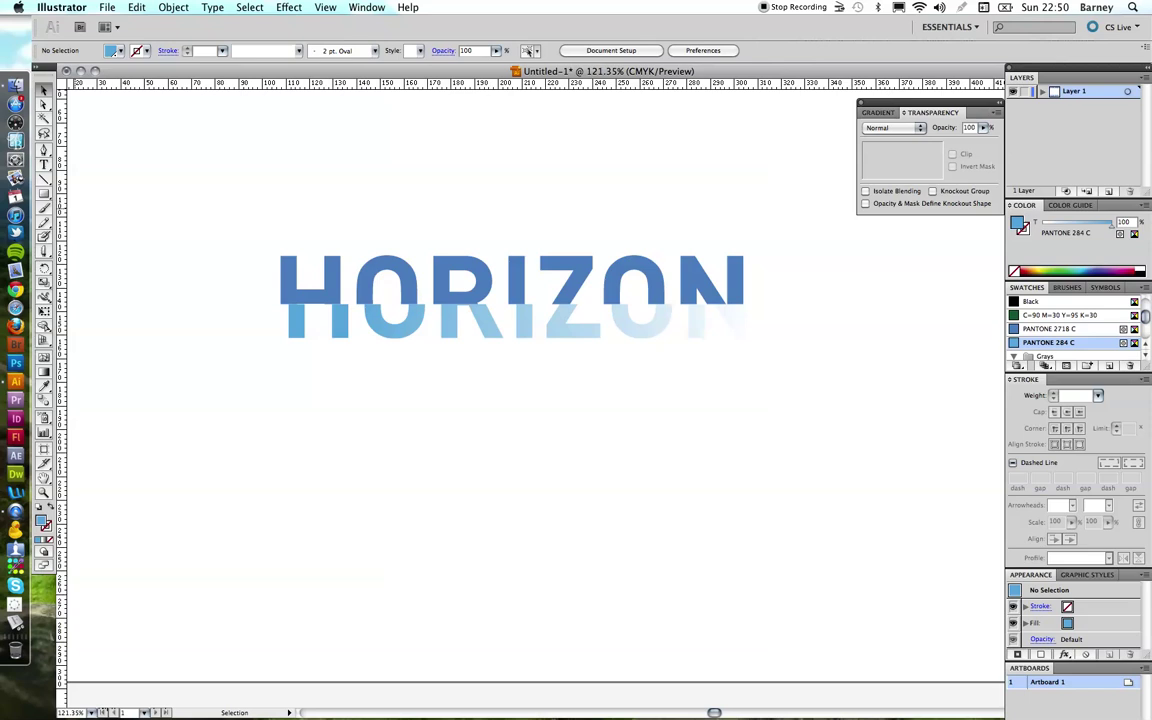
{"action": "key", "text": "m"}
{"action": "left_click_drag", "start_coordinate": [800, 195], "coordinate": [592, 464]}
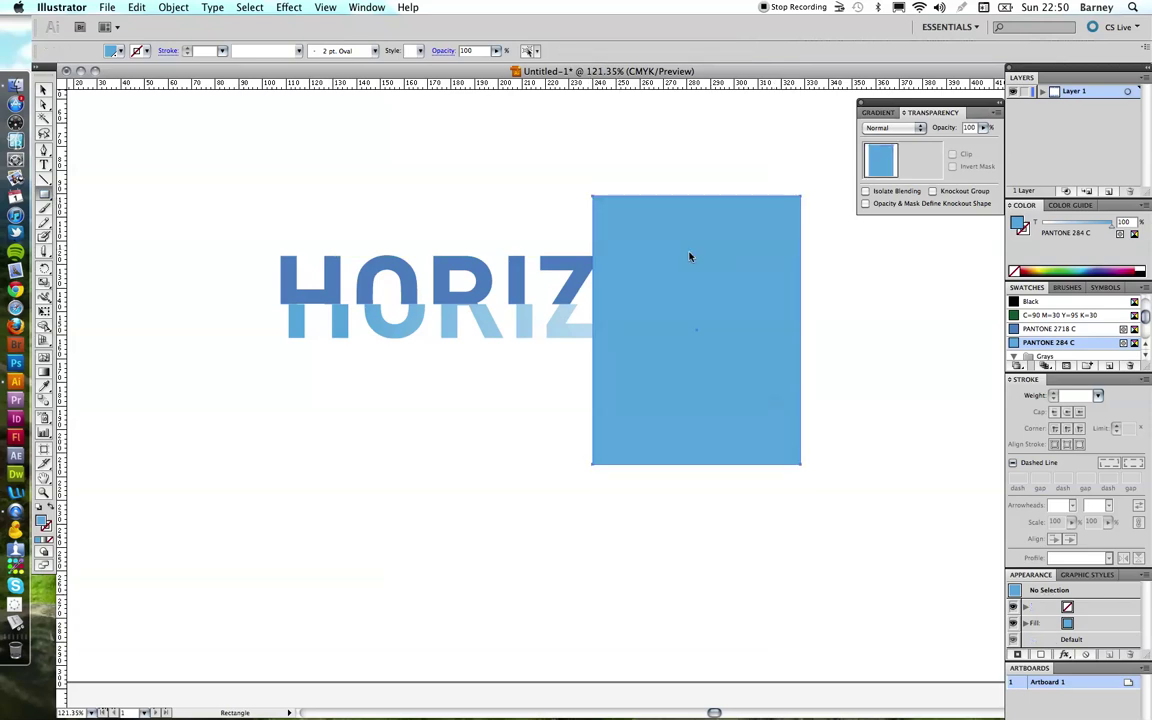
{"action": "right_click", "coordinate": [689, 257]}
{"action": "mouse_move", "coordinate": [712, 439]}
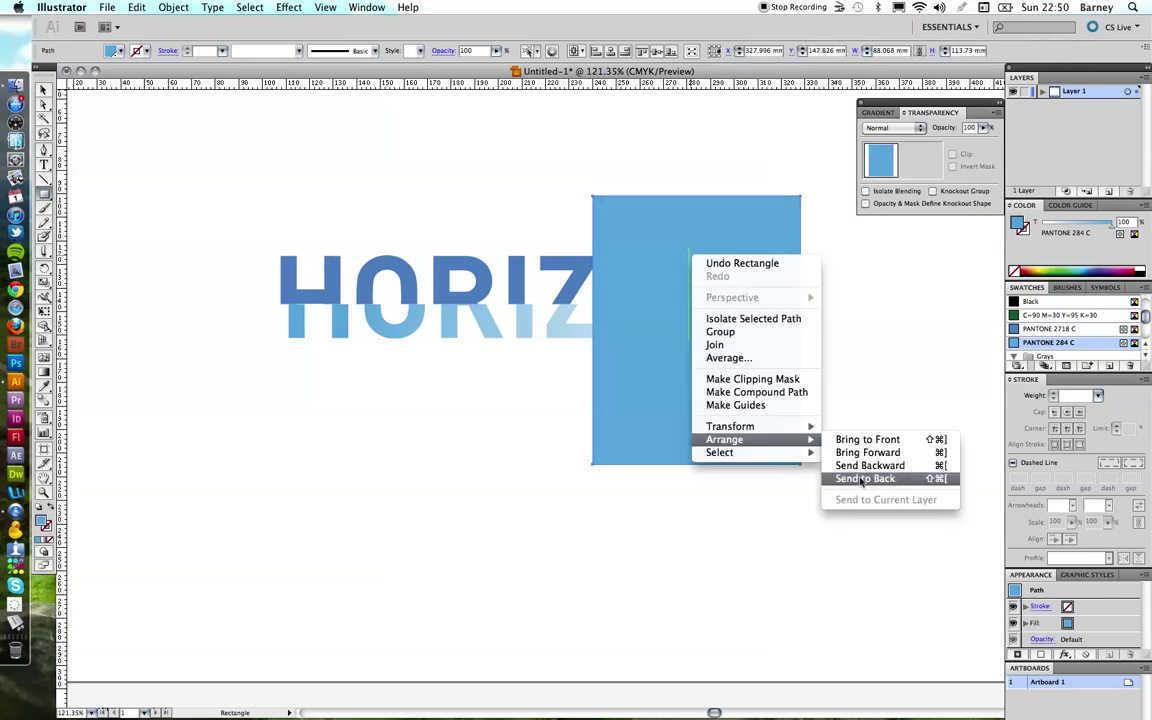
{"action": "left_click", "coordinate": [862, 479]}
{"action": "left_click", "coordinate": [1030, 301]}
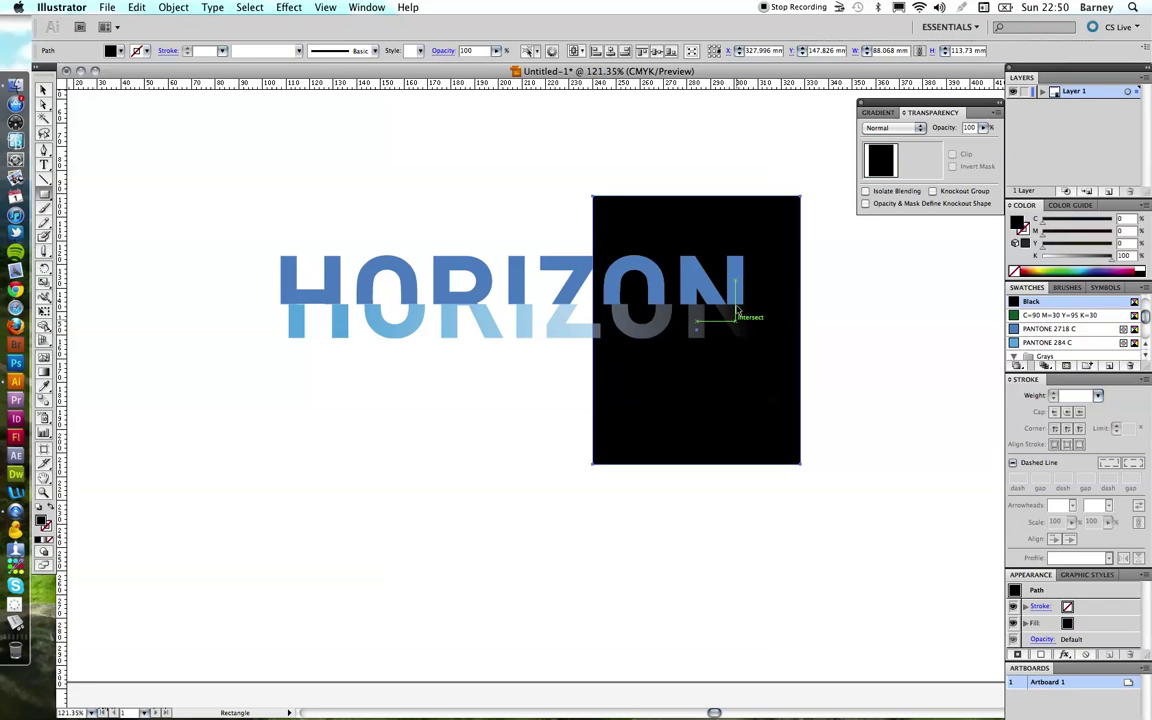
{"action": "key", "text": "v"}
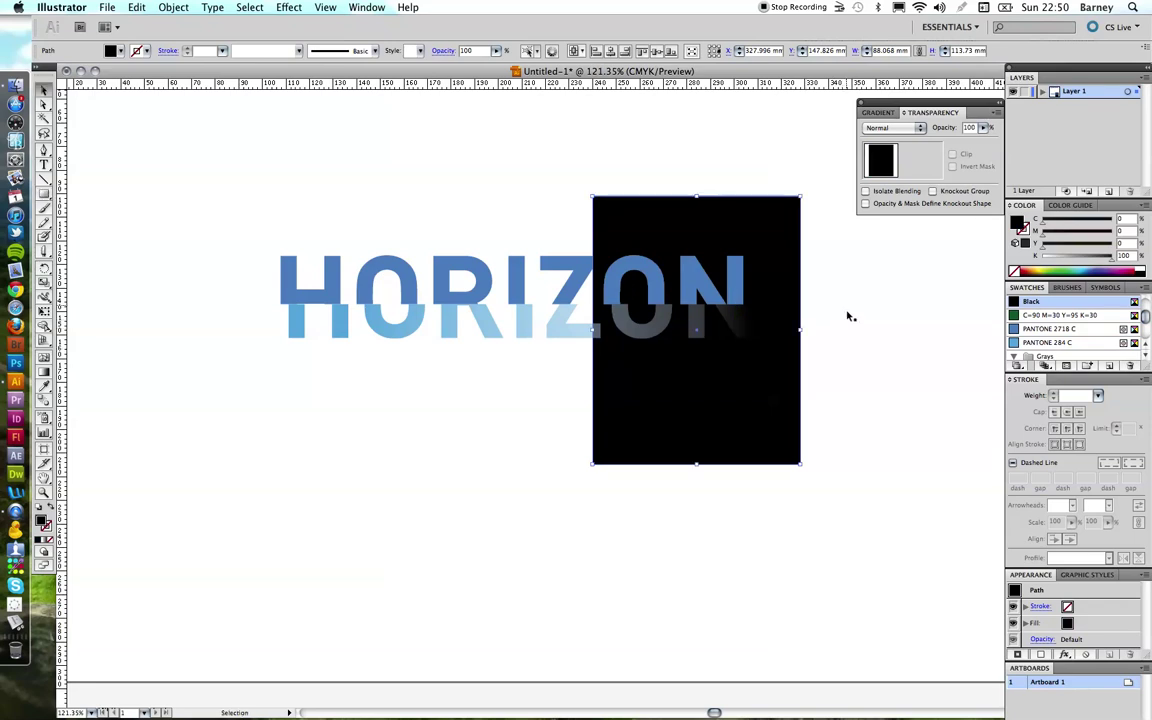
{"action": "left_click", "coordinate": [848, 317]}
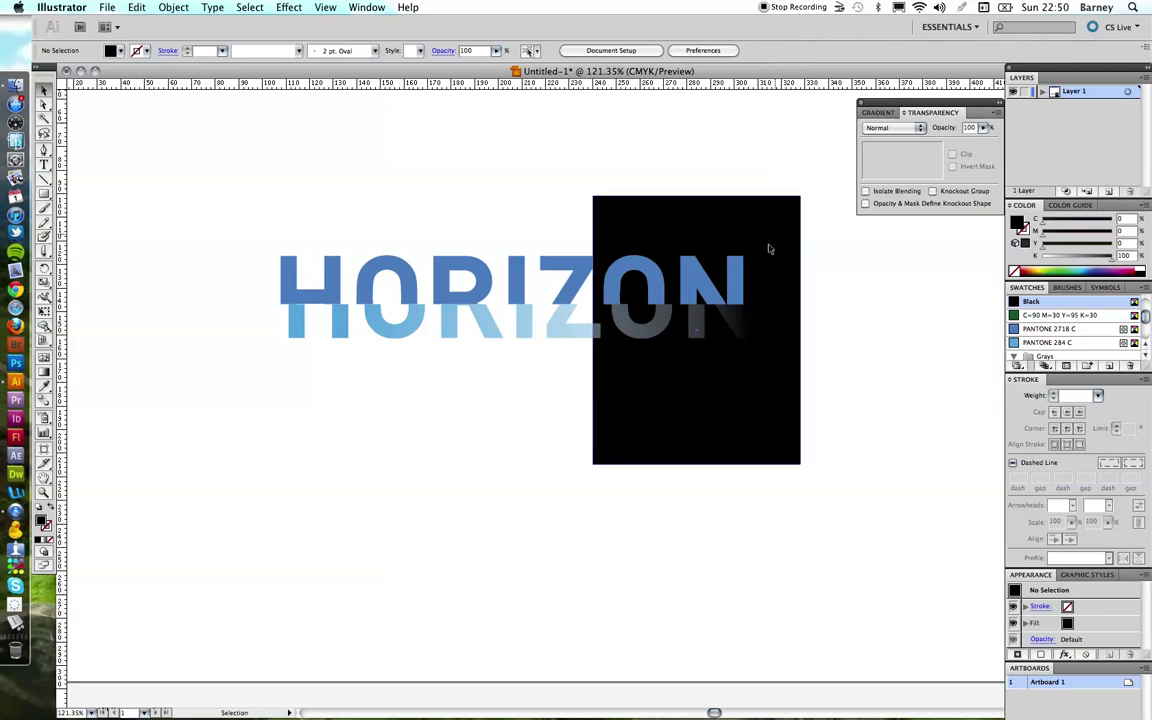
{"action": "left_click", "coordinate": [793, 415]}
{"action": "key", "text": "Delete"}
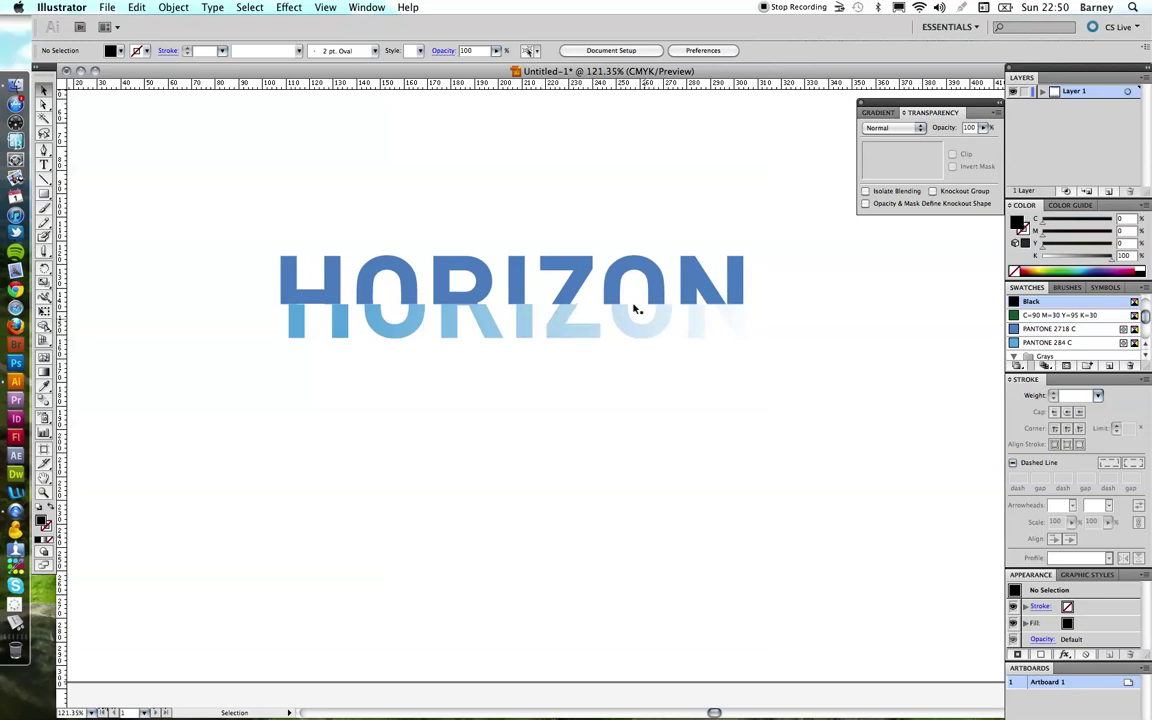
Step: Disable and re-enable the lower copy's opacity mask, then enter mask editing via its thumbnail
{"action": "left_click", "coordinate": [586, 334]}
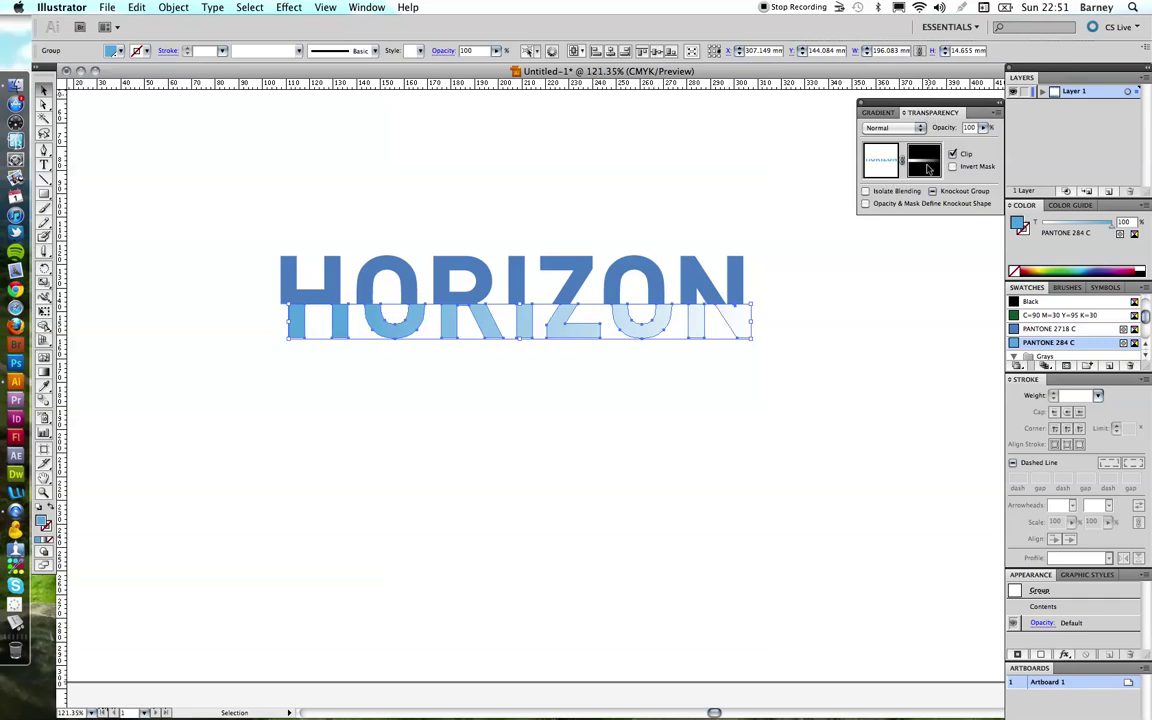
{"action": "left_click", "coordinate": [995, 113]}
{"action": "left_click", "coordinate": [995, 113]}
{"action": "left_click", "coordinate": [995, 113]}
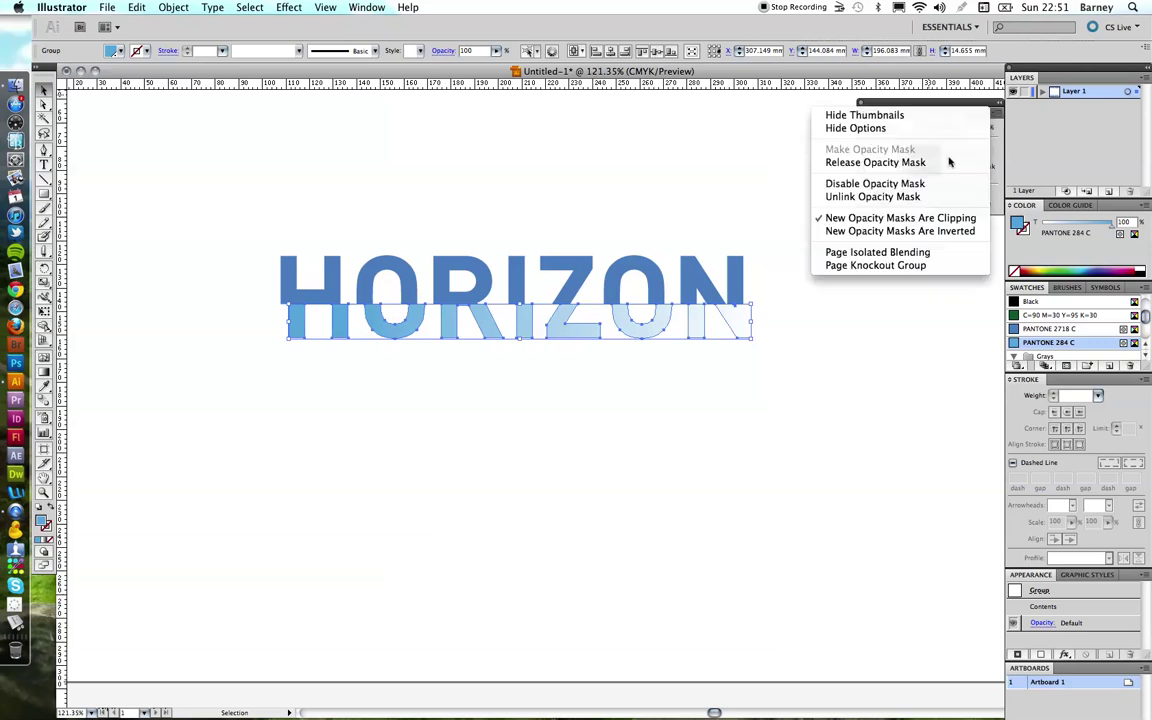
{"action": "left_click", "coordinate": [873, 185]}
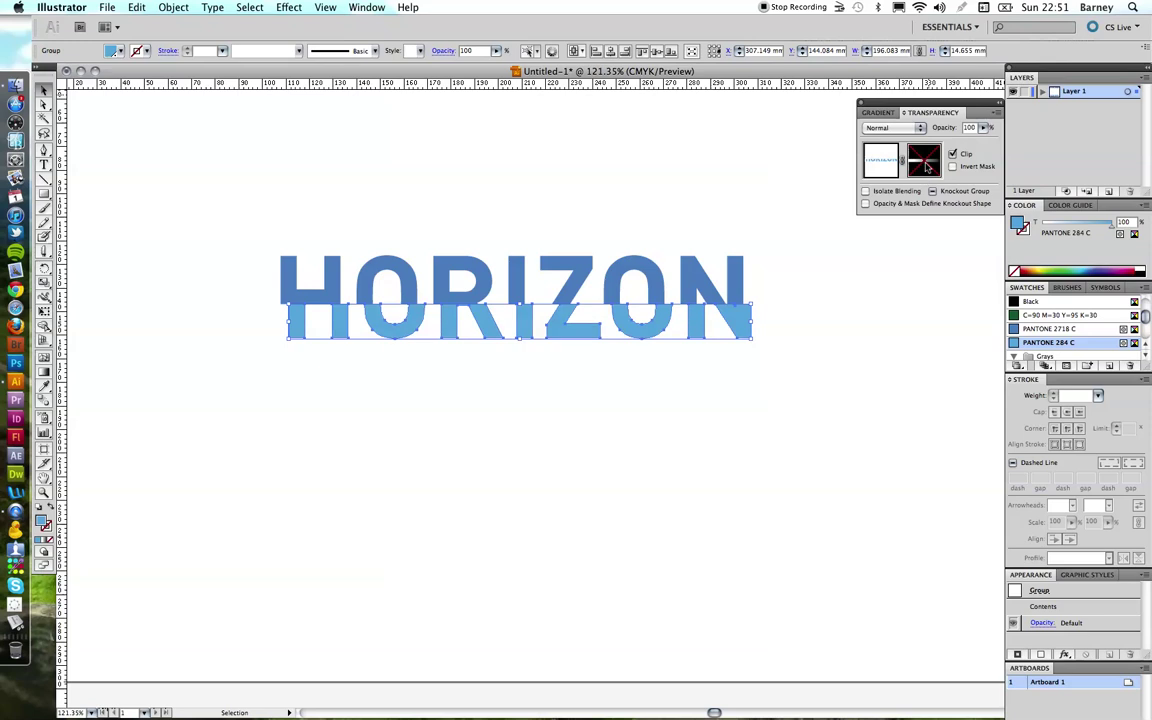
{"action": "left_click", "coordinate": [995, 113]}
{"action": "left_click", "coordinate": [873, 185]}
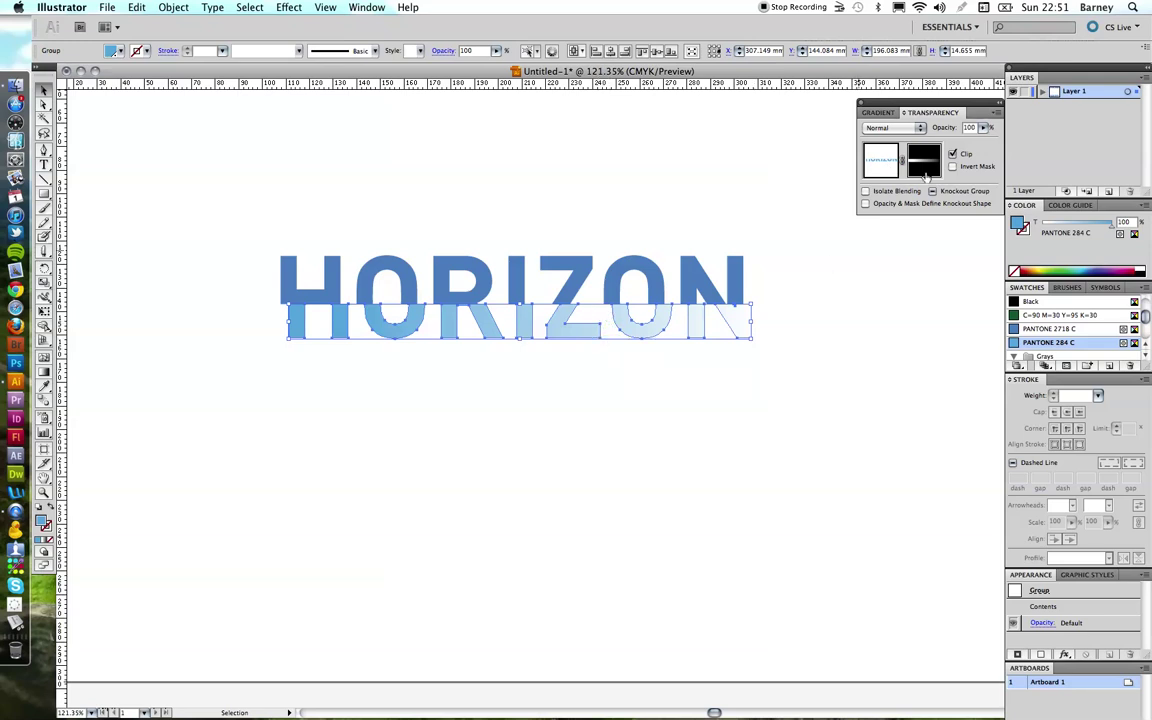
{"action": "left_click", "coordinate": [925, 170]}
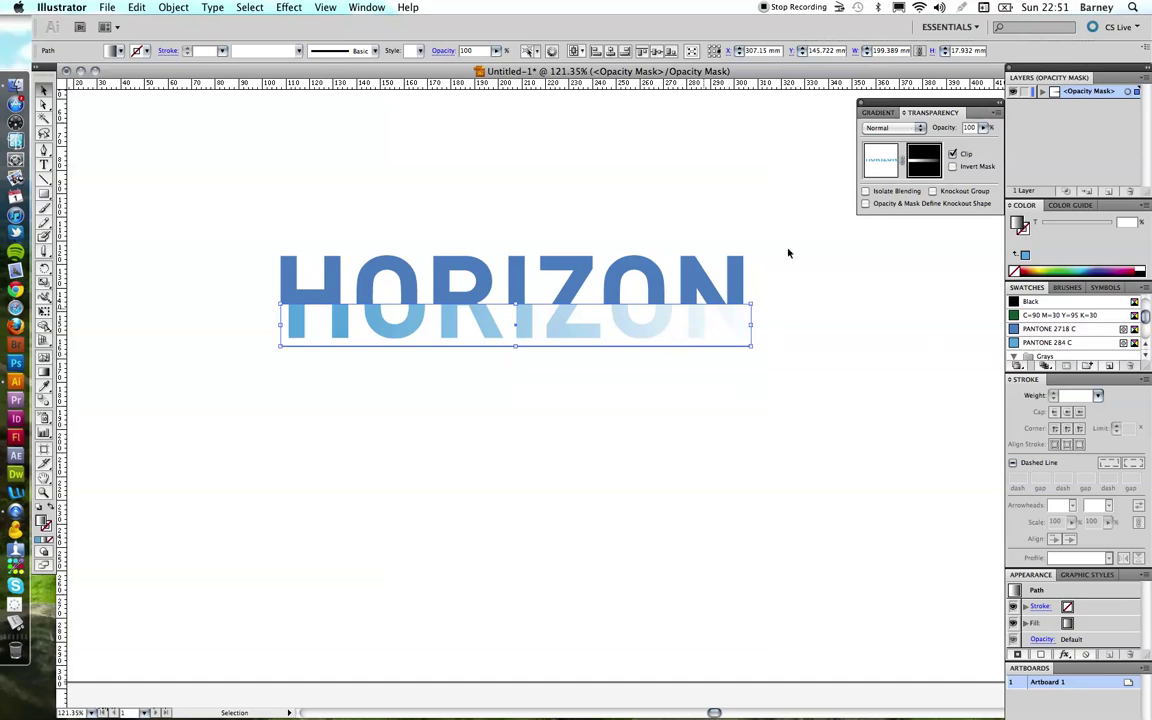
Step: Set the mask's linear gradient to 90° with stops moved to about 31% and 76%
{"action": "left_click", "coordinate": [882, 112]}
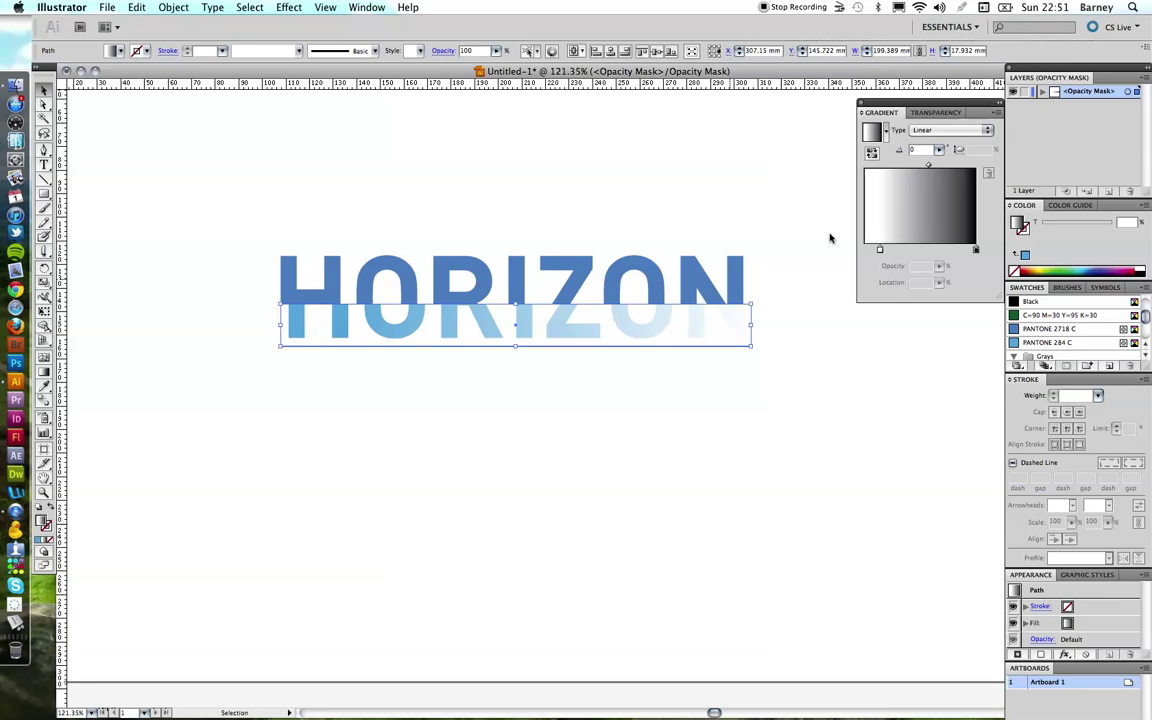
{"action": "left_click", "coordinate": [932, 131]}
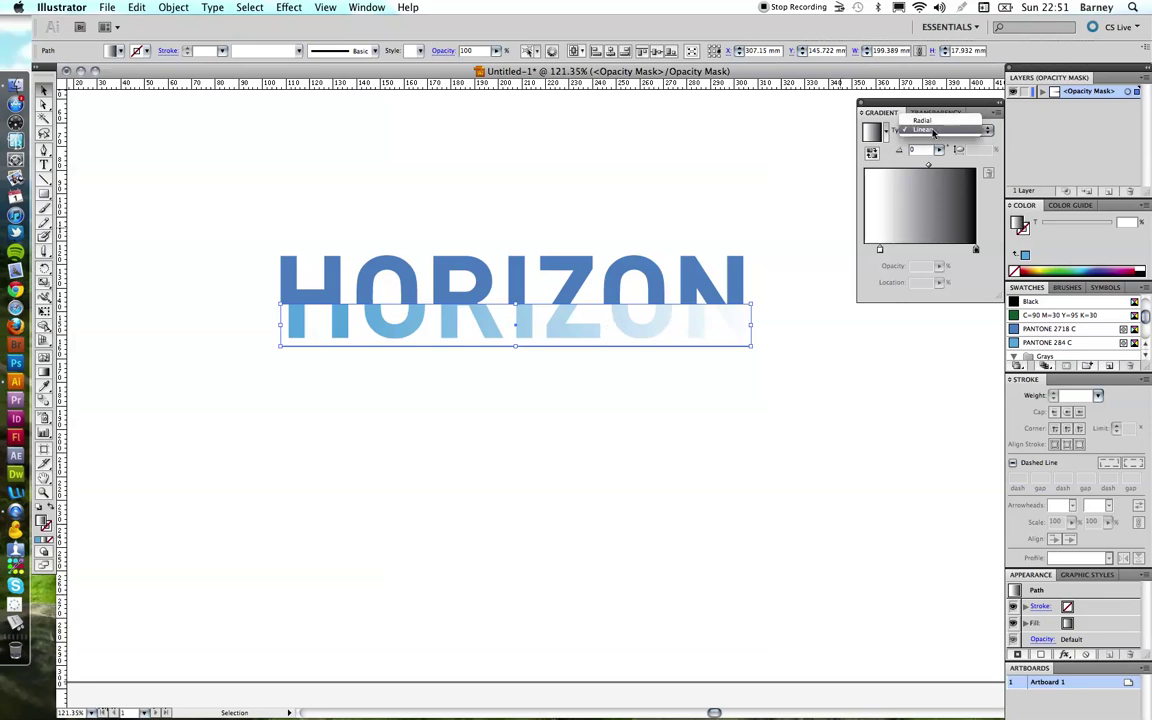
{"action": "left_click", "coordinate": [932, 131]}
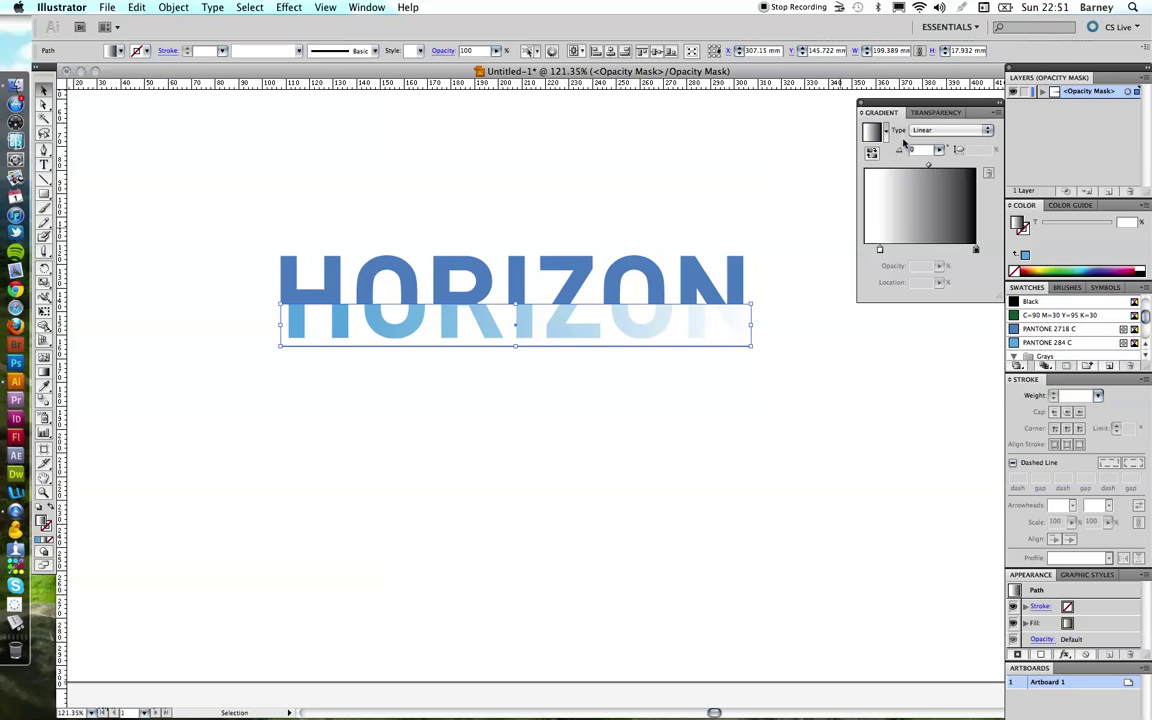
{"action": "type", "text": "90"}
{"action": "key", "text": "Return"}
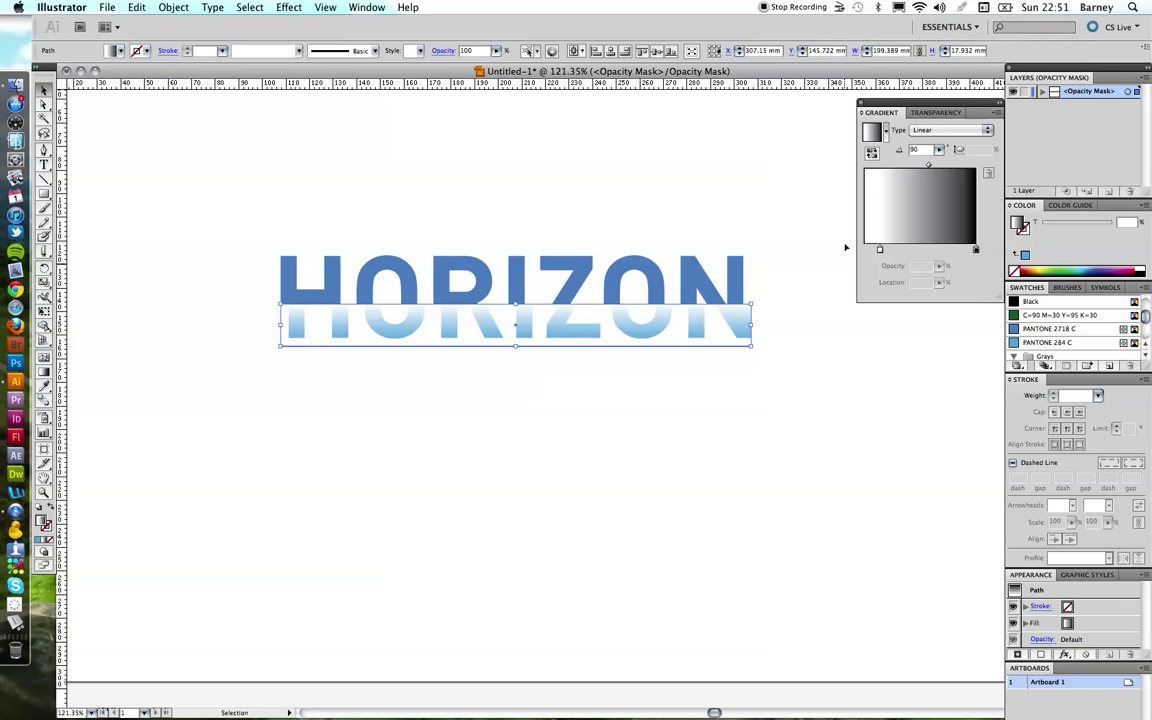
{"action": "left_click", "coordinate": [975, 251]}
{"action": "left_click_drag", "start_coordinate": [975, 251], "coordinate": [949, 250]}
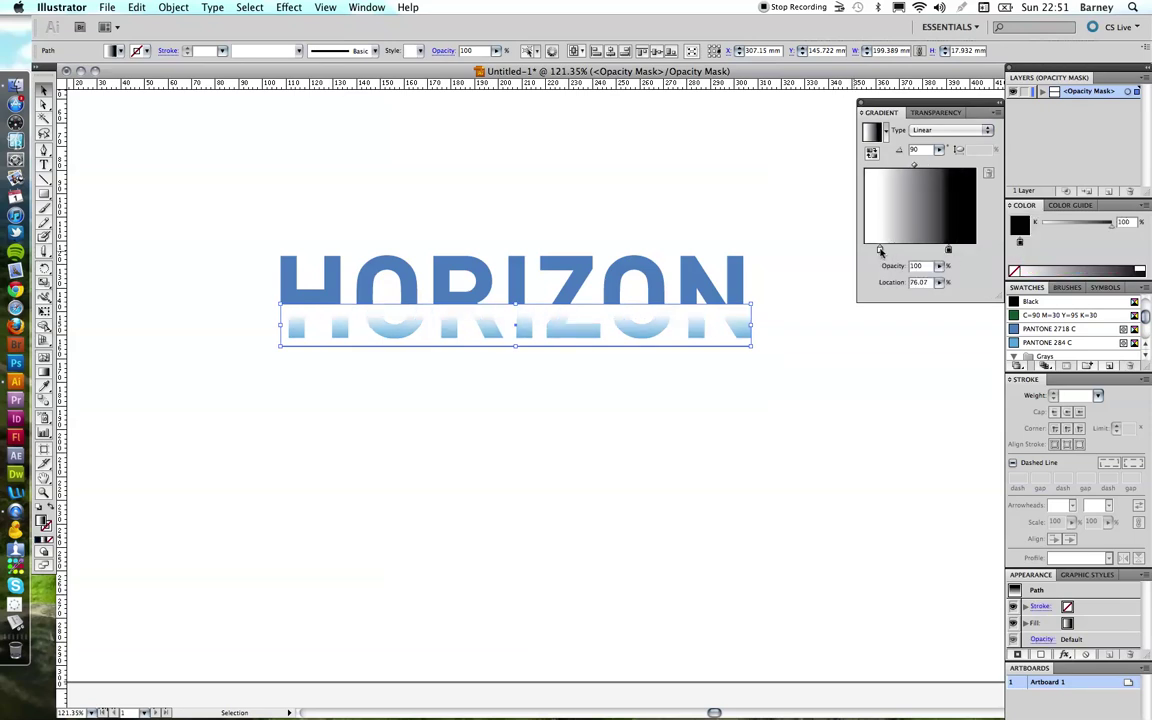
{"action": "mouse_move", "coordinate": [879, 250]}
{"action": "left_mouse_down"}
{"action": "mouse_move", "coordinate": [968, 250]}
{"action": "mouse_move", "coordinate": [898, 249]}
{"action": "left_mouse_up"}
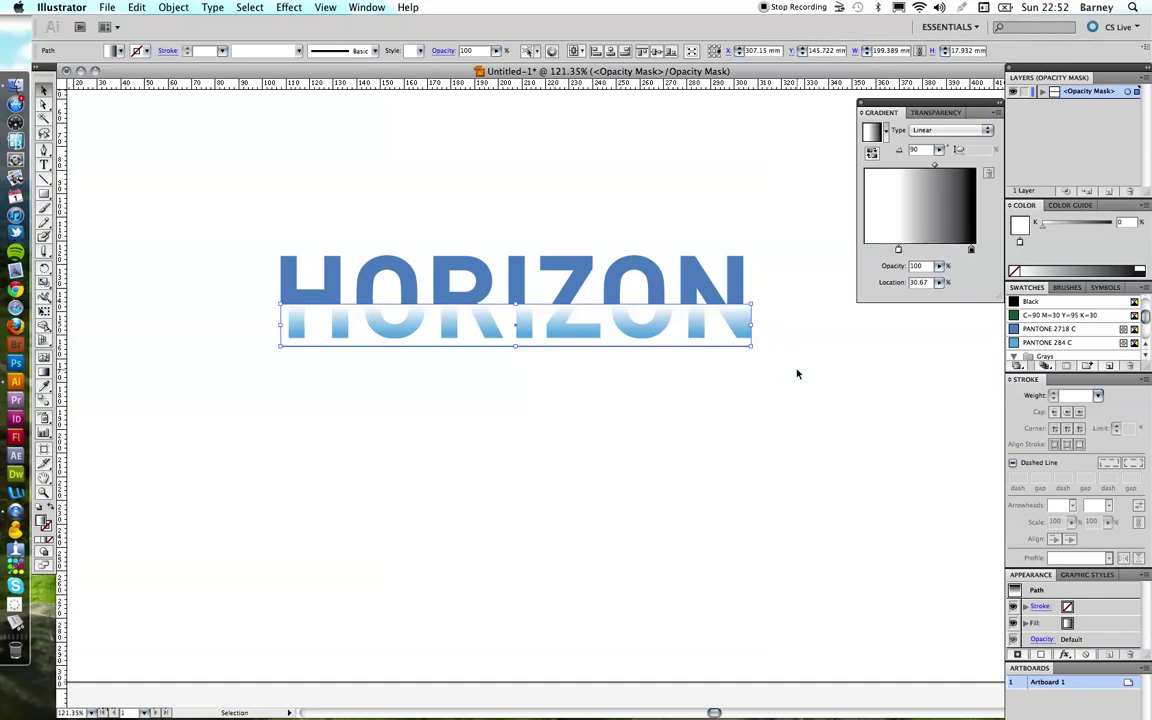
{"action": "left_click", "coordinate": [684, 381]}
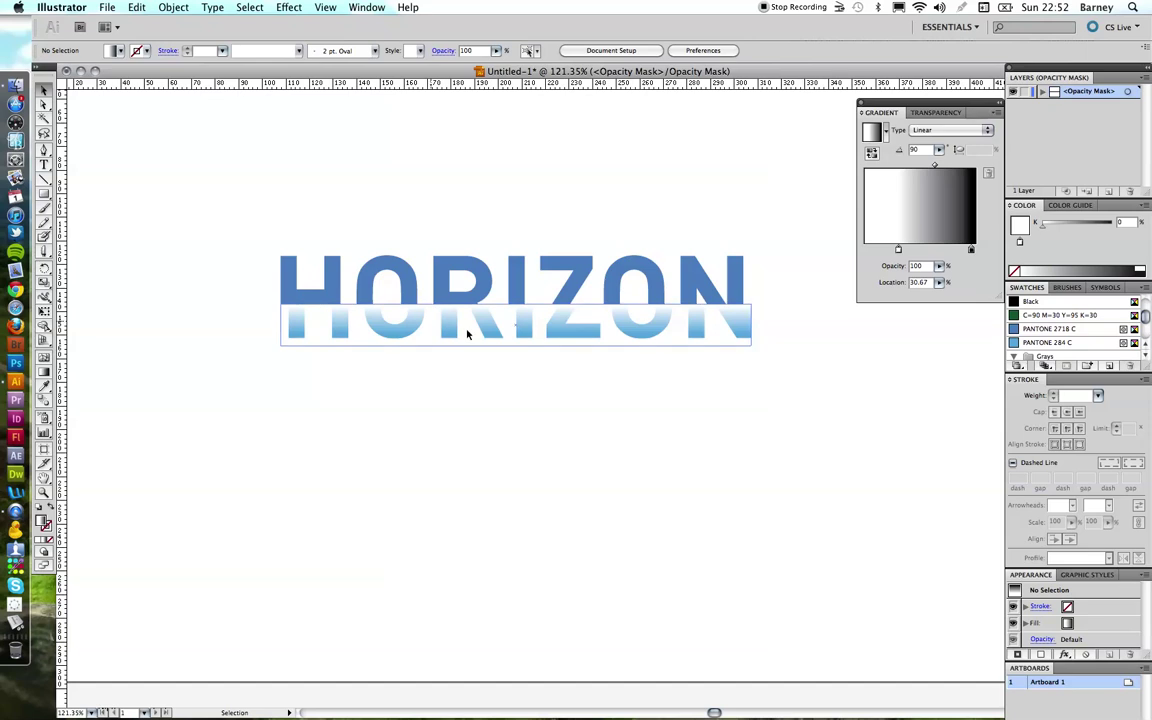
Step: Resize the mask rectangle to about 220.9 × 25.3 mm, covering the lower copy past the final N
{"action": "left_click", "coordinate": [729, 331]}
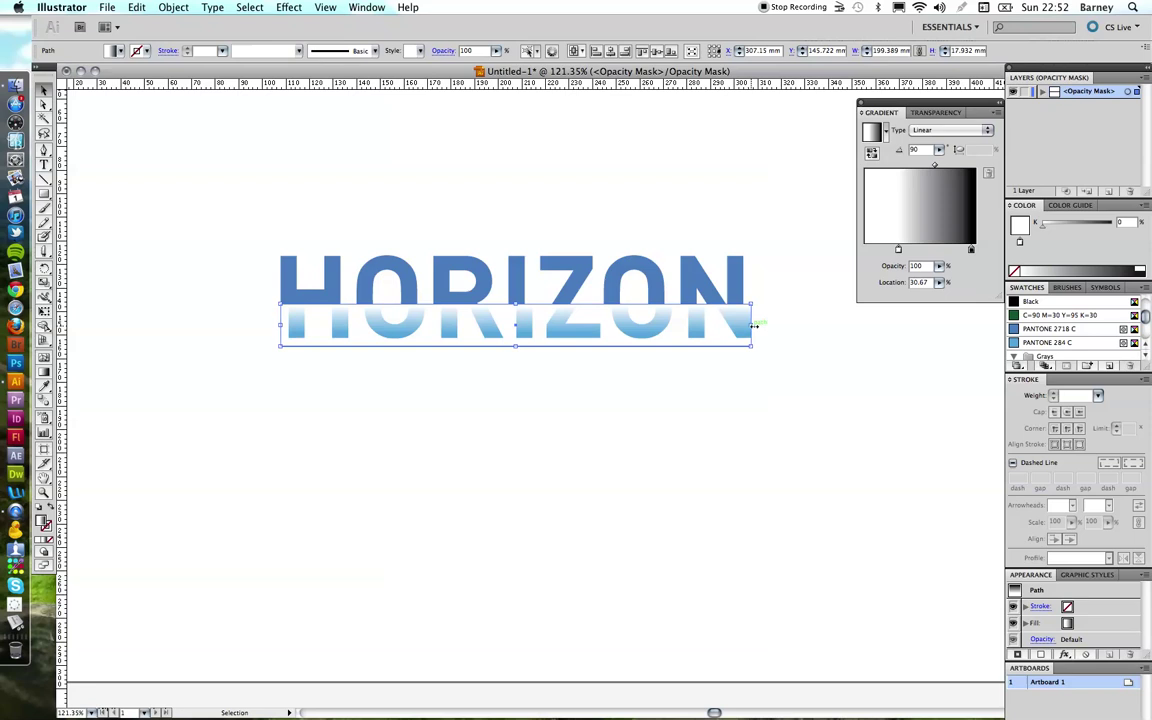
{"action": "left_click_drag", "start_coordinate": [752, 325], "coordinate": [653, 325]}
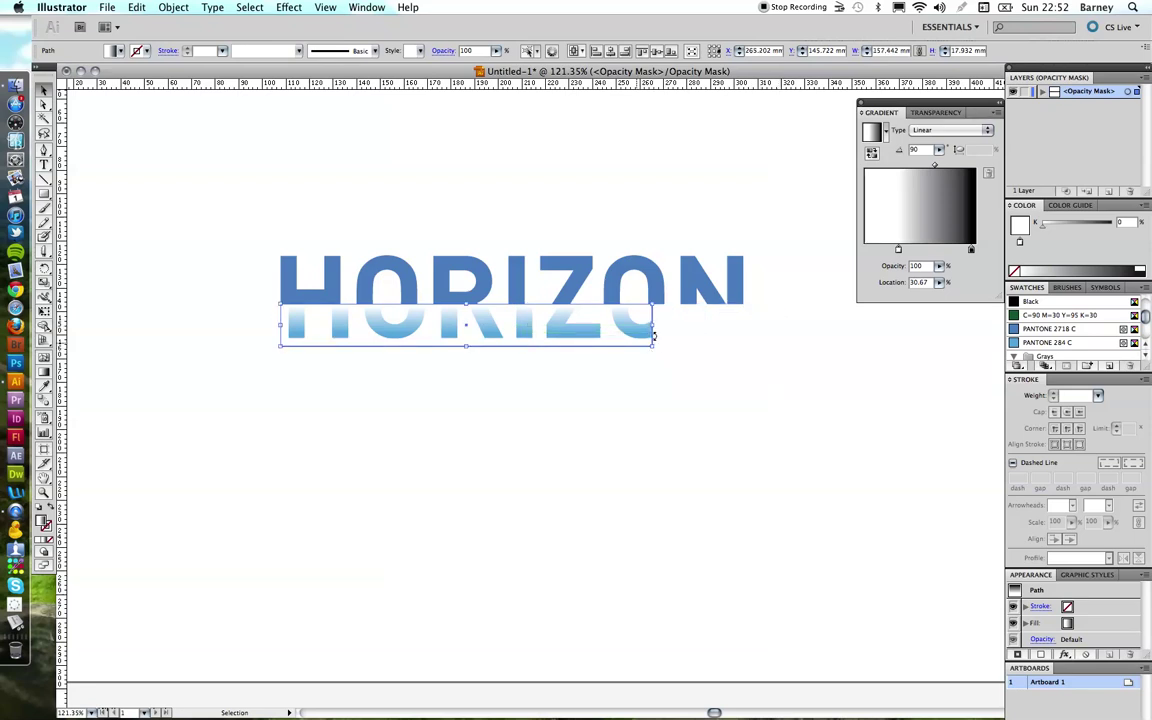
{"action": "left_click", "coordinate": [625, 388]}
{"action": "left_click", "coordinate": [638, 338]}
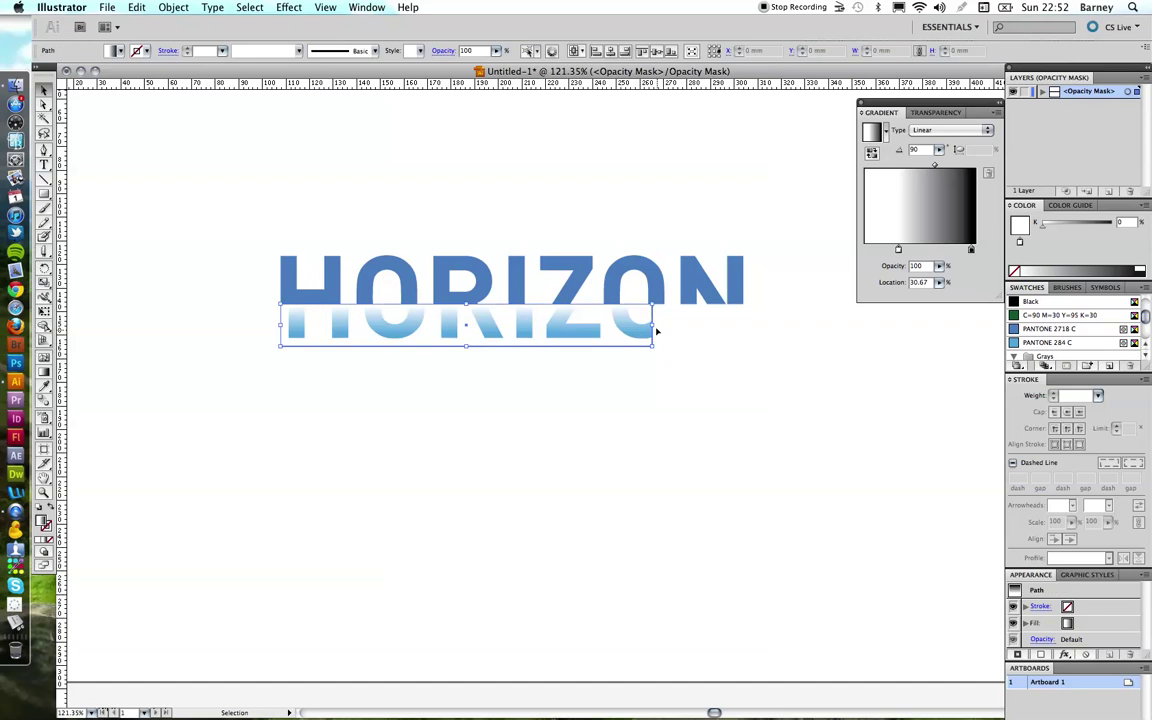
{"action": "left_click_drag", "start_coordinate": [653, 325], "coordinate": [783, 325]}
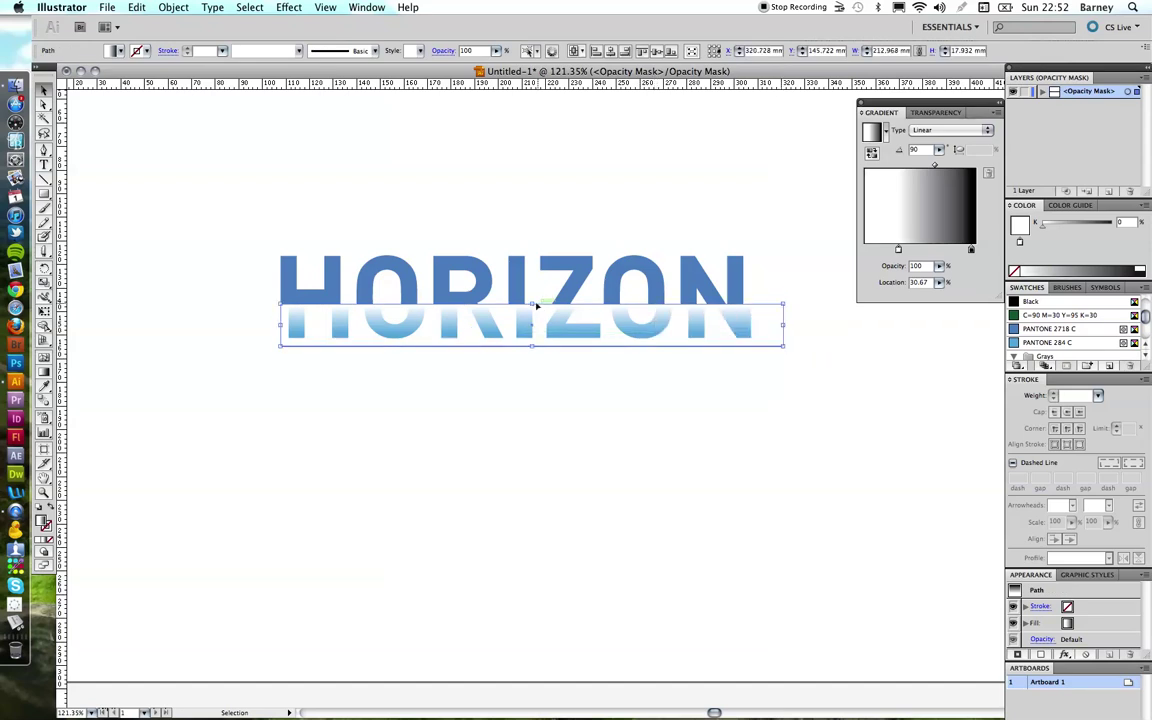
{"action": "left_click", "coordinate": [493, 515]}
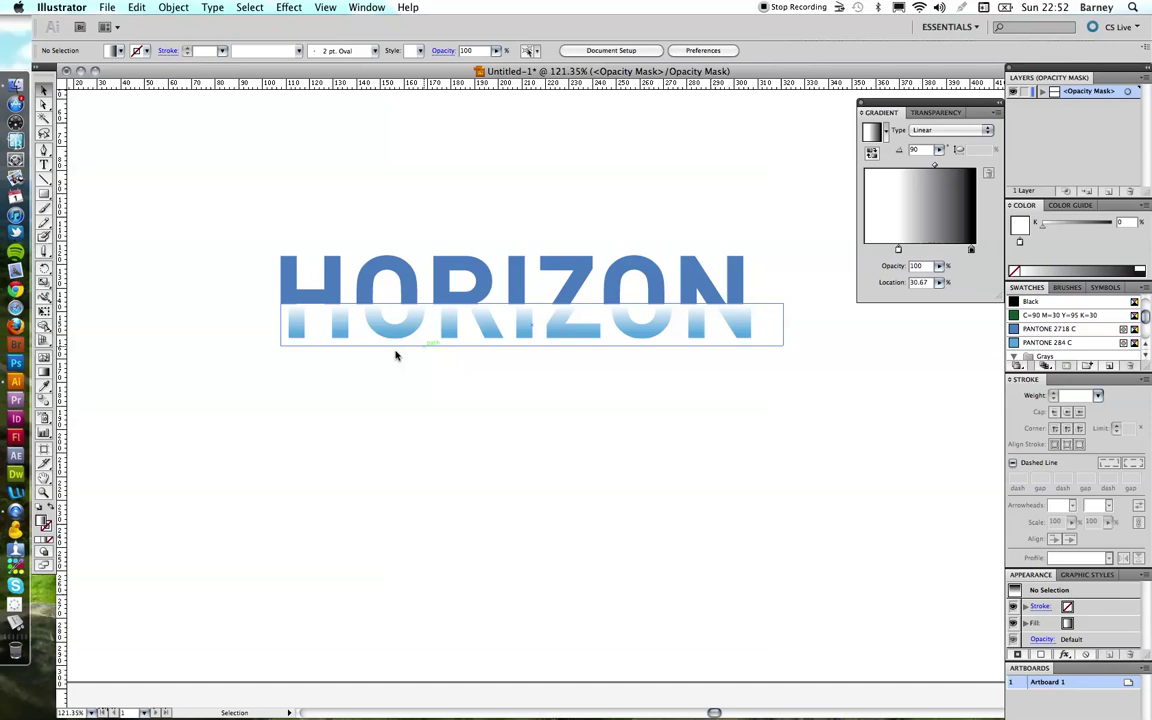
{"action": "left_click_drag", "start_coordinate": [311, 334], "coordinate": [282, 348]}
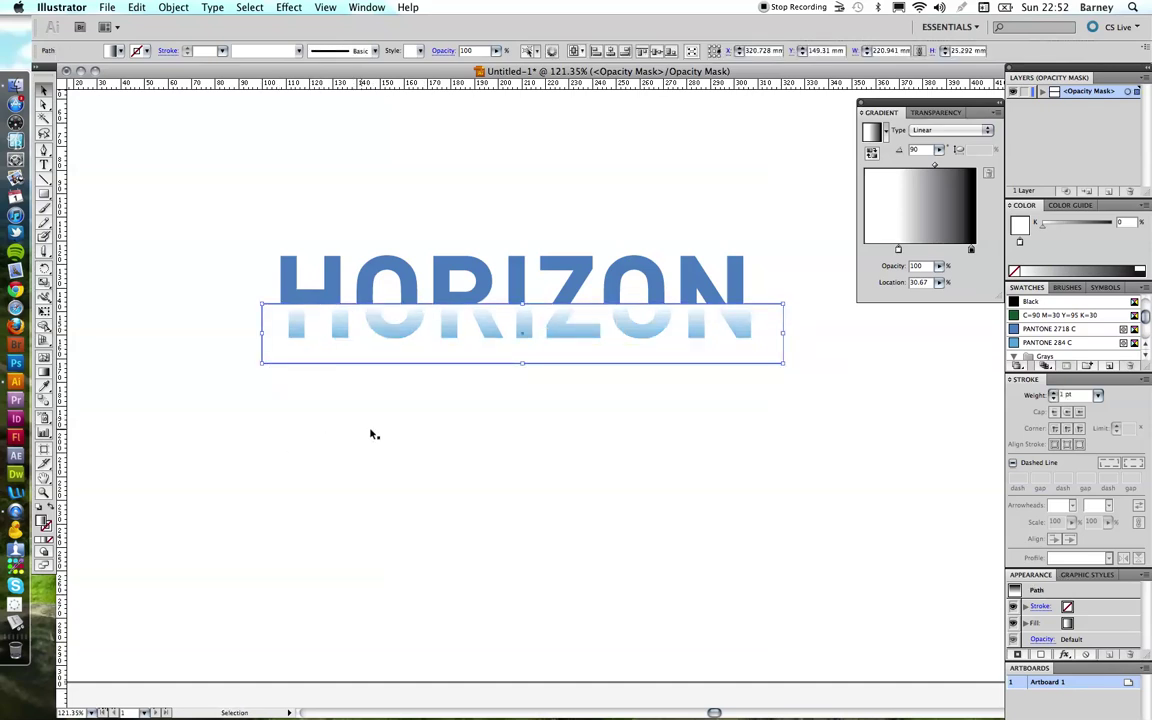
{"action": "left_click", "coordinate": [451, 515]}
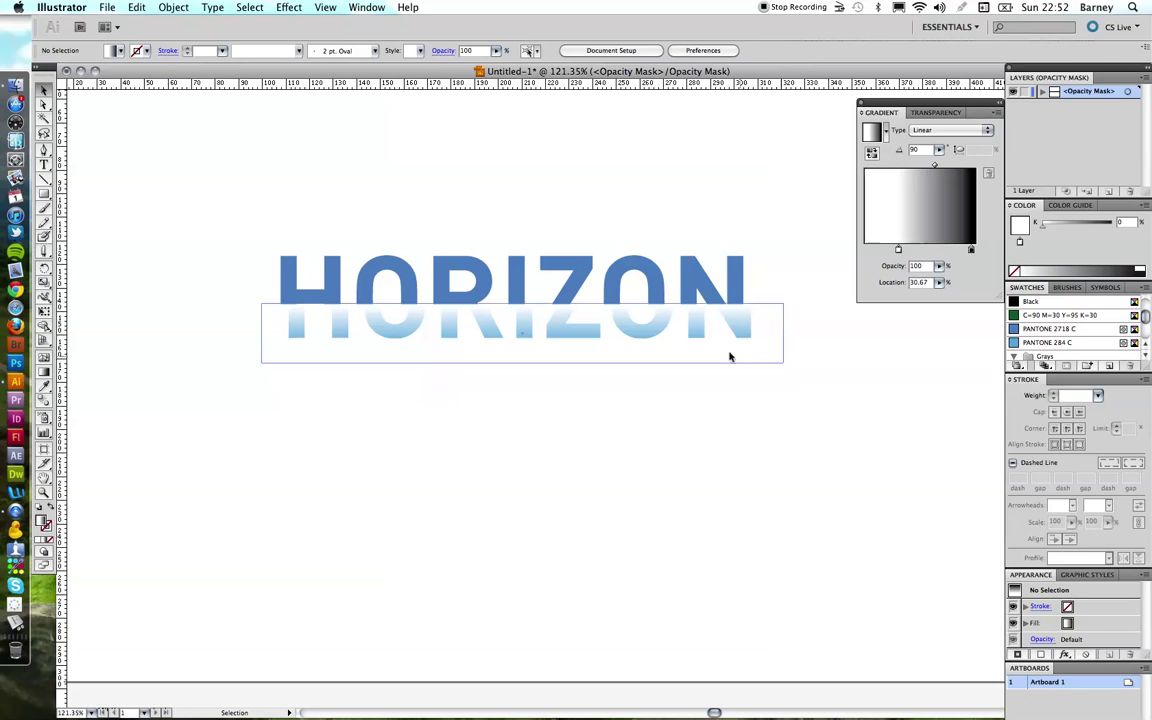